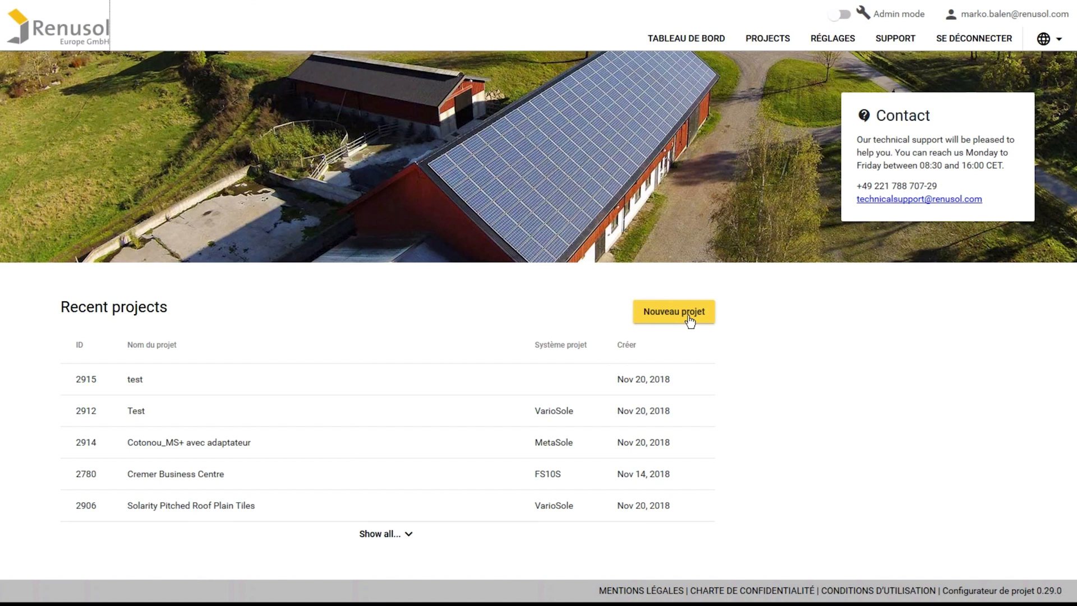
Step: Create a new project named Test with internal project number 1011
click(690, 317)
click(488, 216)
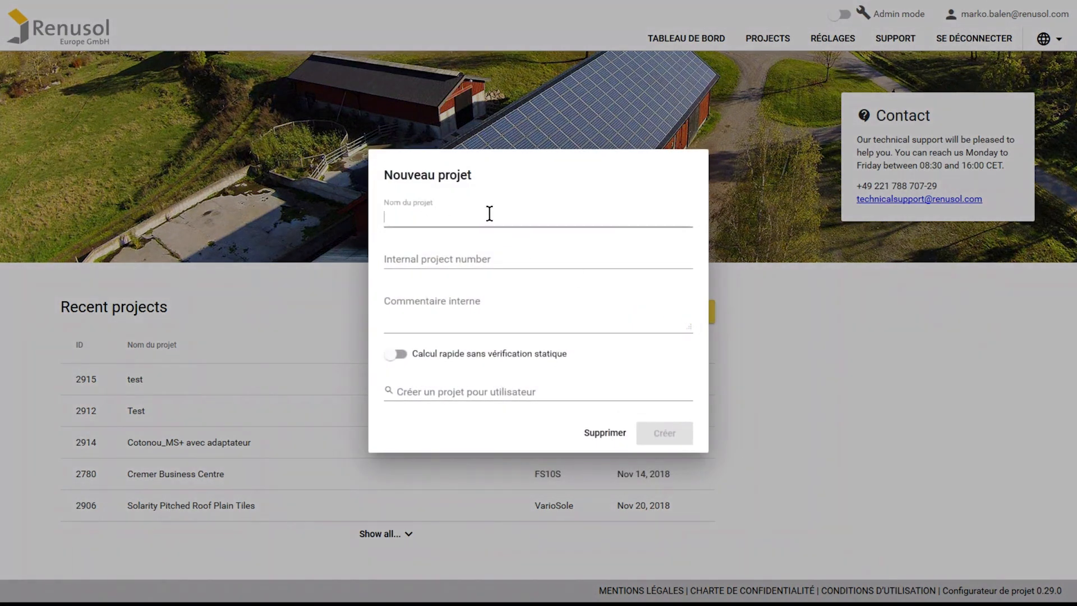
text(Test)
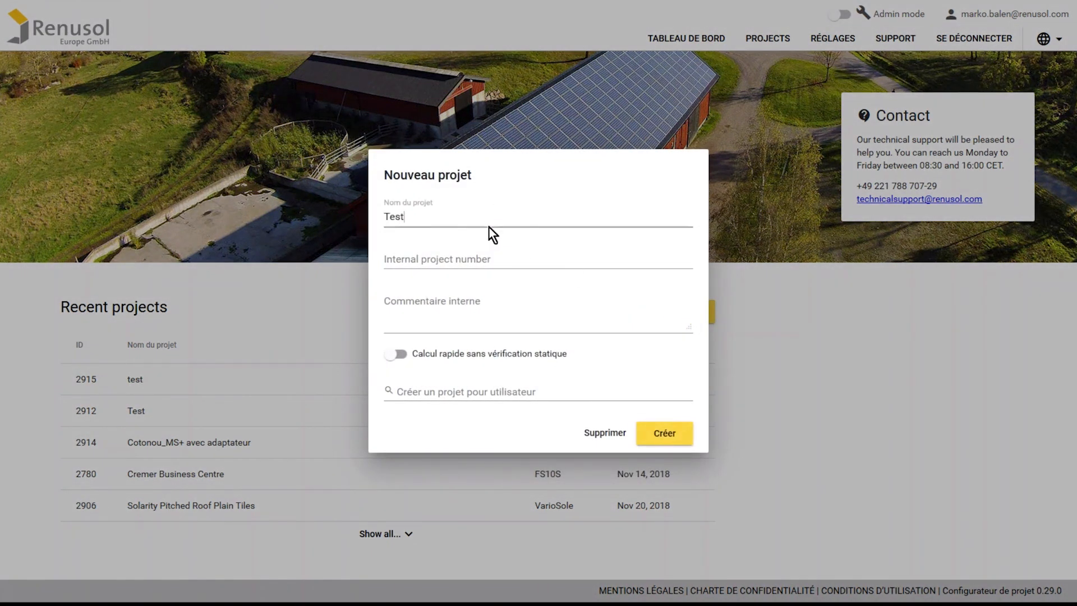
click(482, 254)
text(1011)
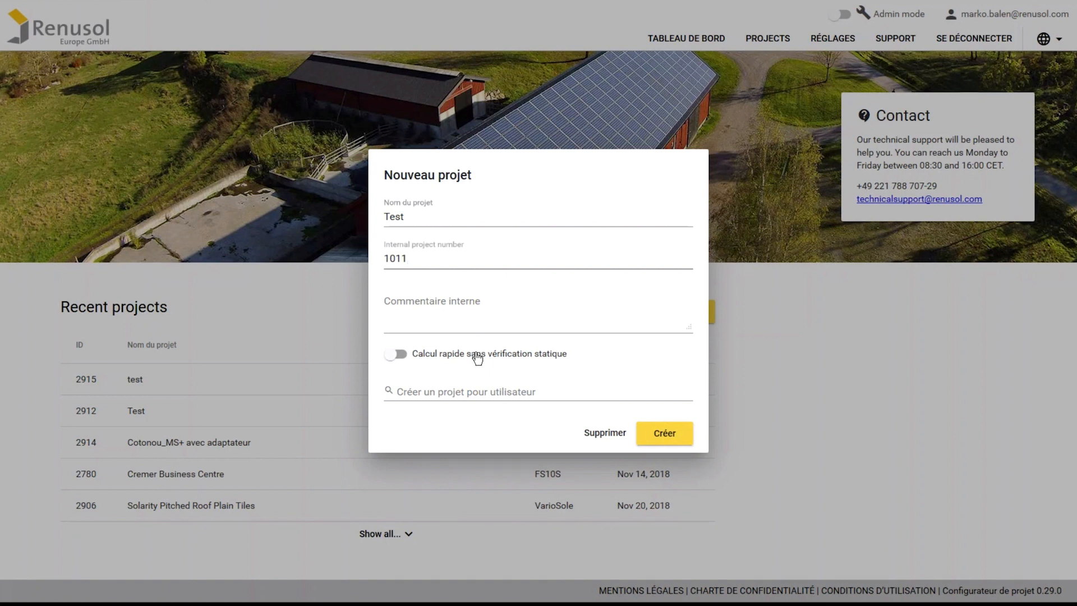
click(665, 433)
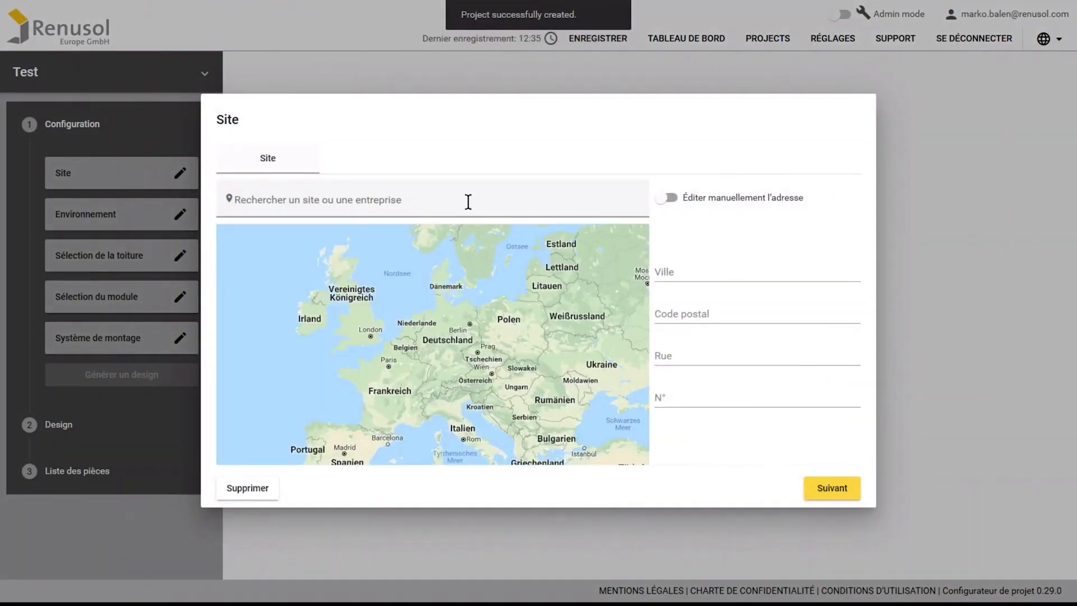
Step: Search for Tour and set the project site to Tour Eiffel - Parc du Champ-de-Mars, Paris, confirming the location
click(469, 202)
text(Tour)
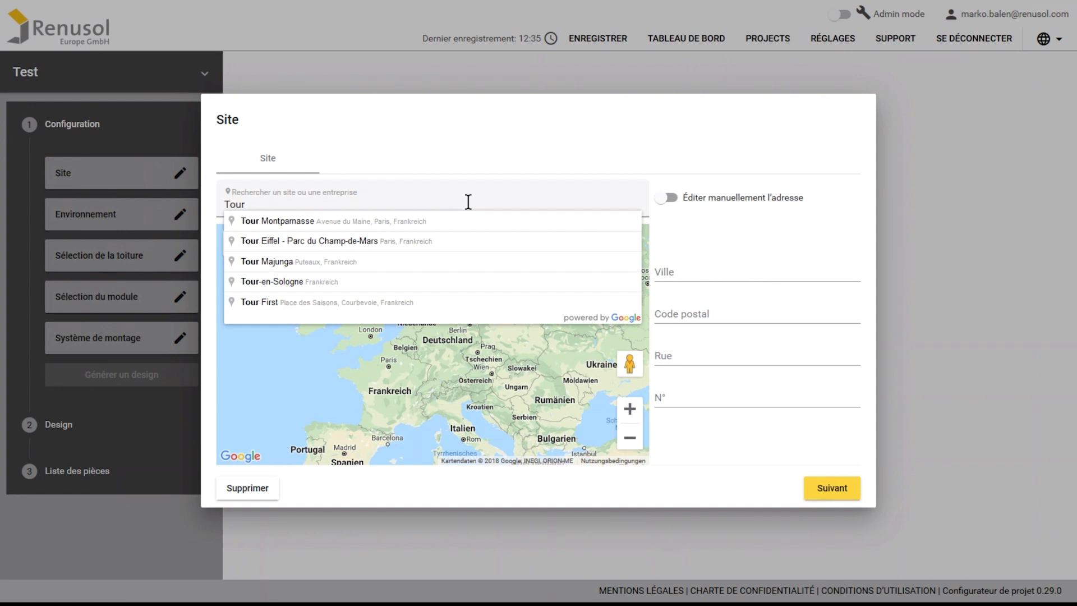
click(463, 242)
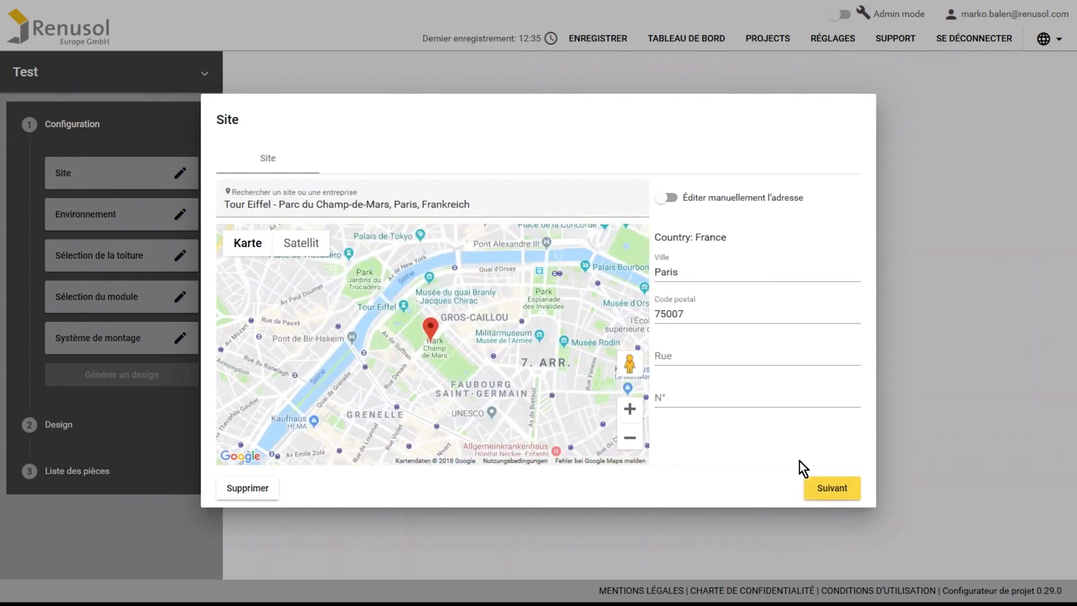
click(830, 488)
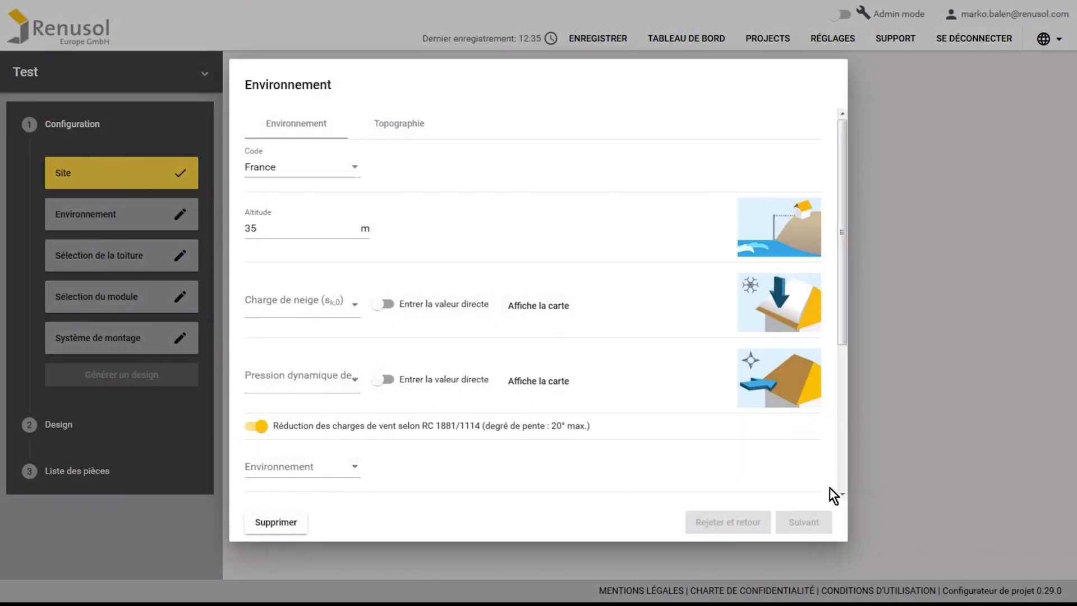
Step: Consult the snow load zone map and set the snow load (Charge de neige) to Zone A1
click(550, 307)
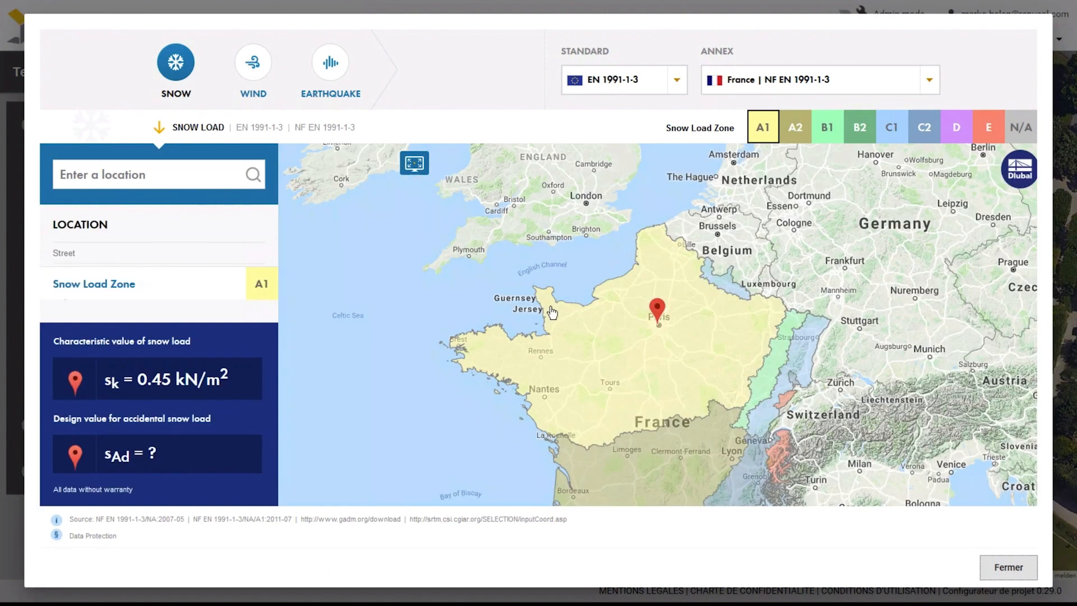
click(990, 567)
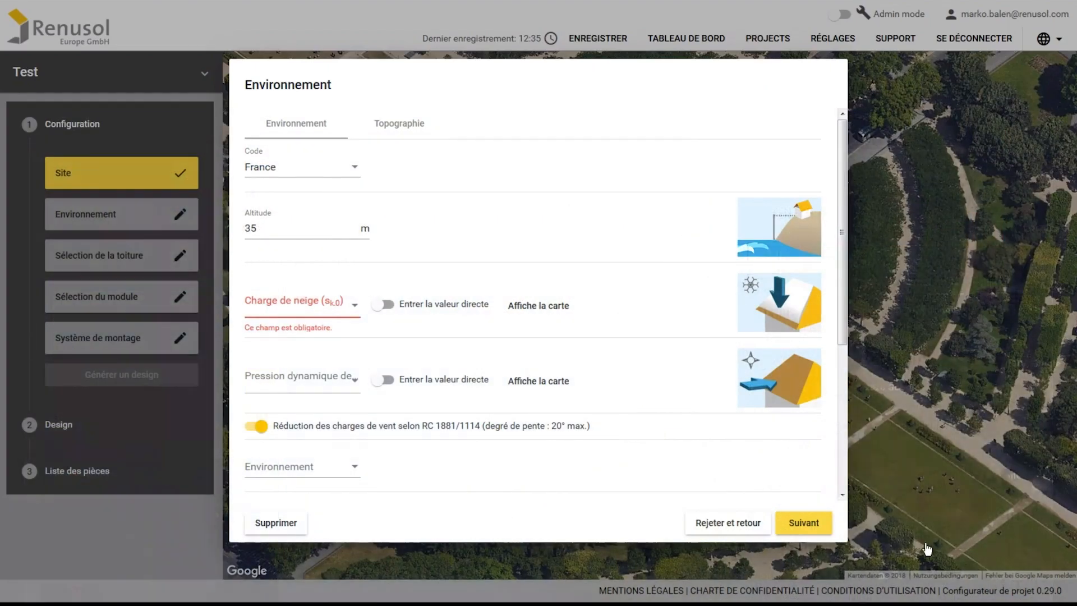
click(357, 305)
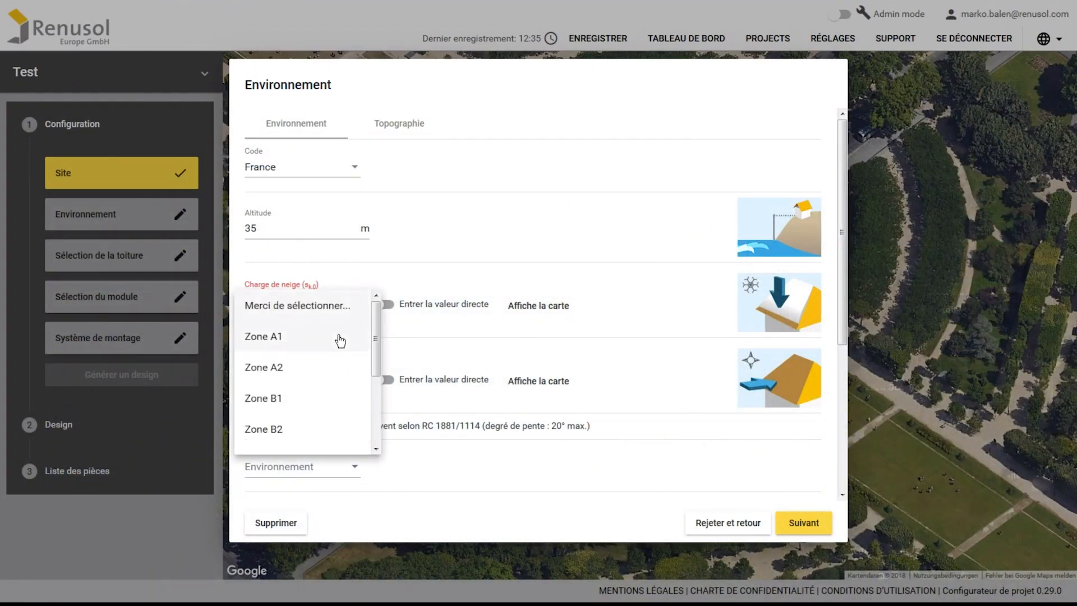
click(328, 338)
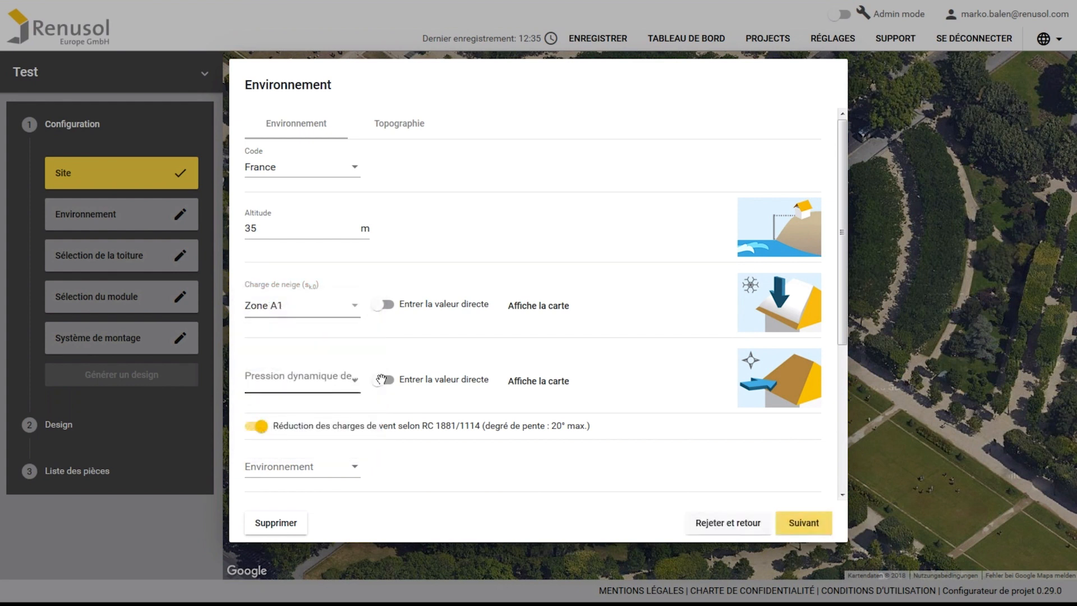
Step: Set the peak dynamic wind pressure to Zone de vent 2, keeping direct value entry off
click(382, 379)
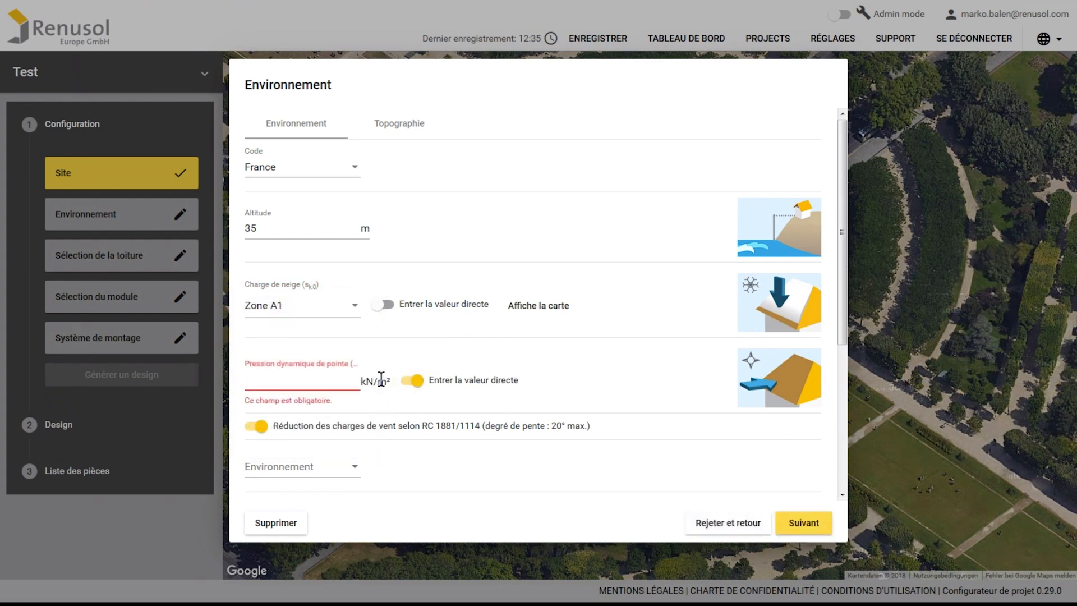
click(416, 381)
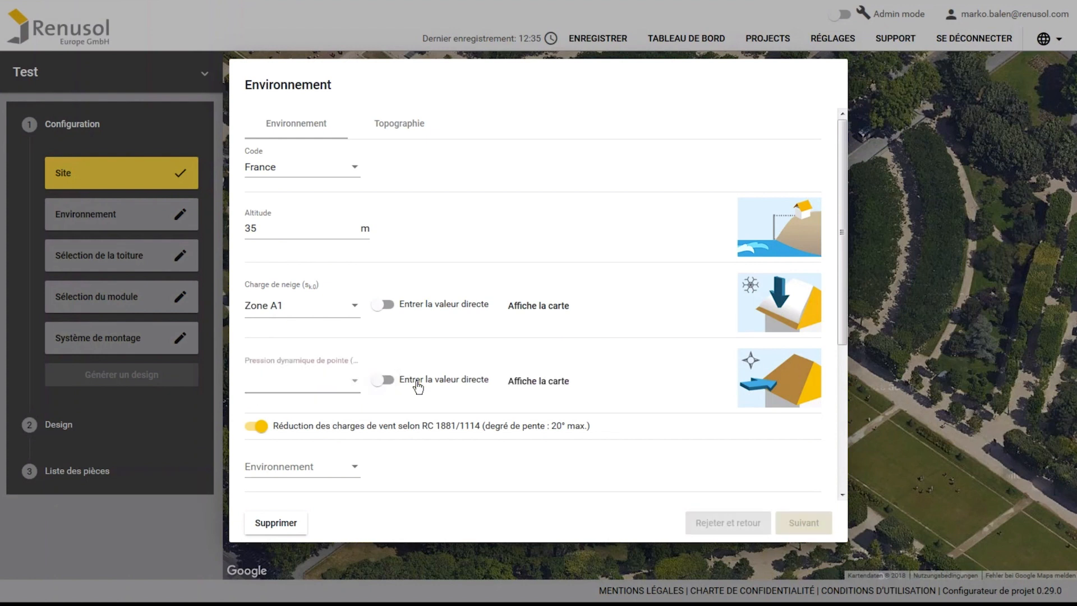
click(355, 385)
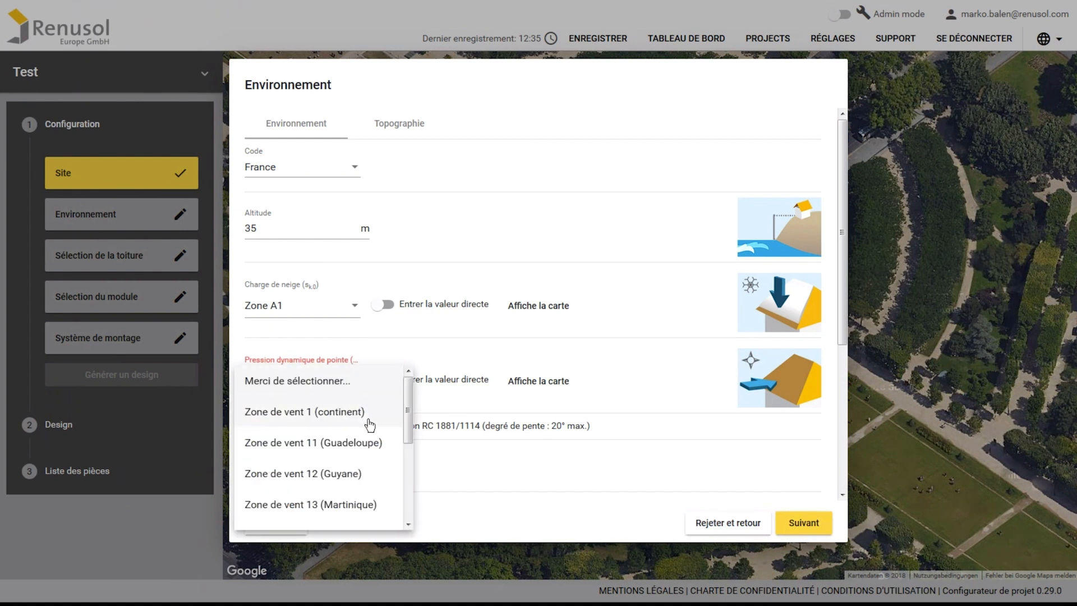
scroll(373, 443, down, 3)
click(370, 461)
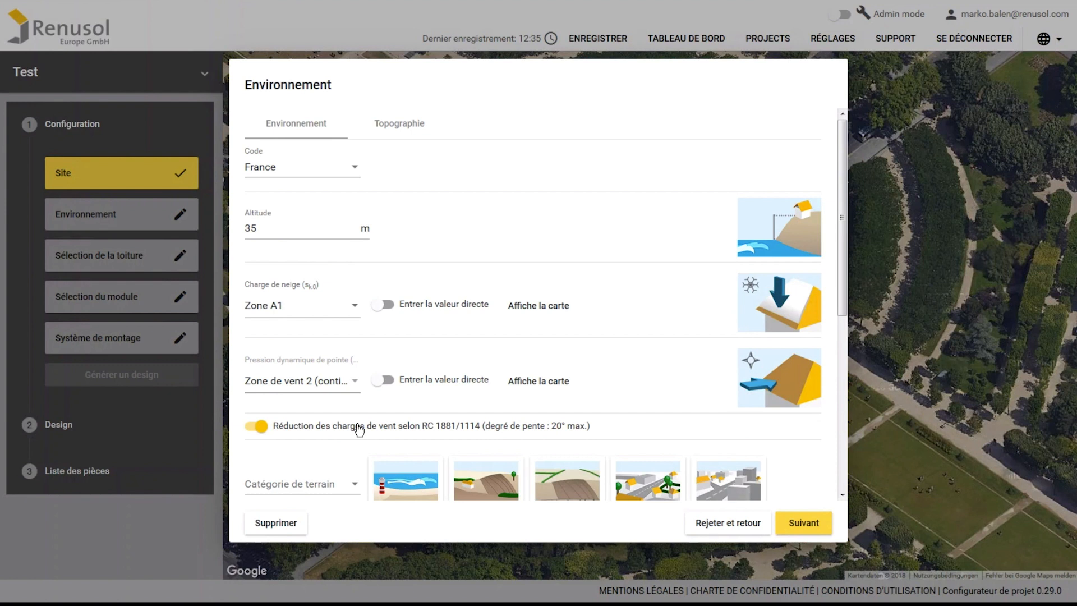
Step: Set the terrain category to Terrain IIIb and the environment to normal, keeping the PV system lifetime at 25 ans
scroll(359, 430, down, 1)
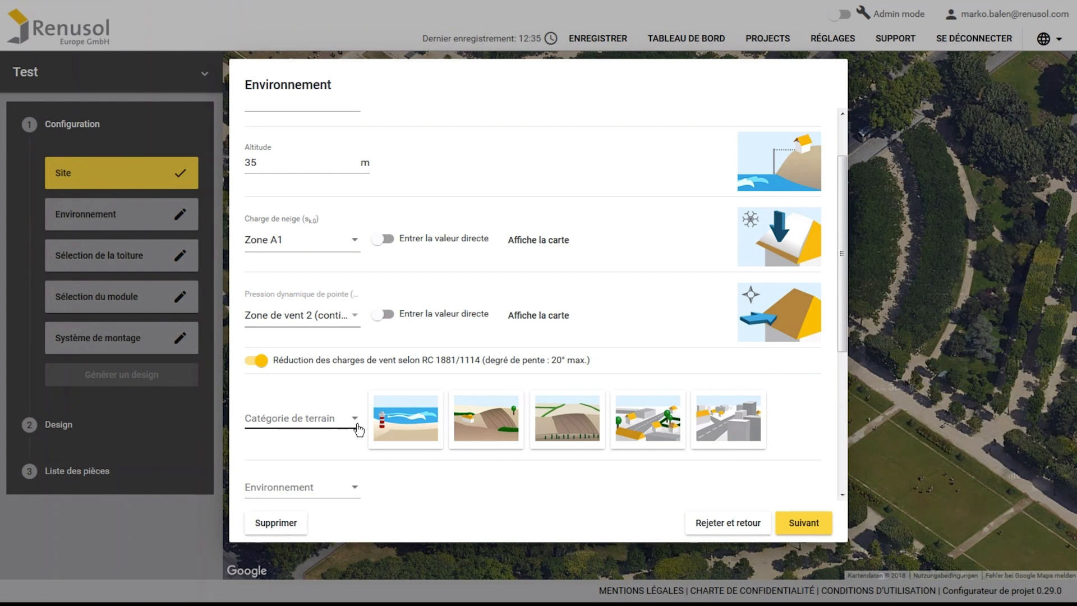
click(641, 420)
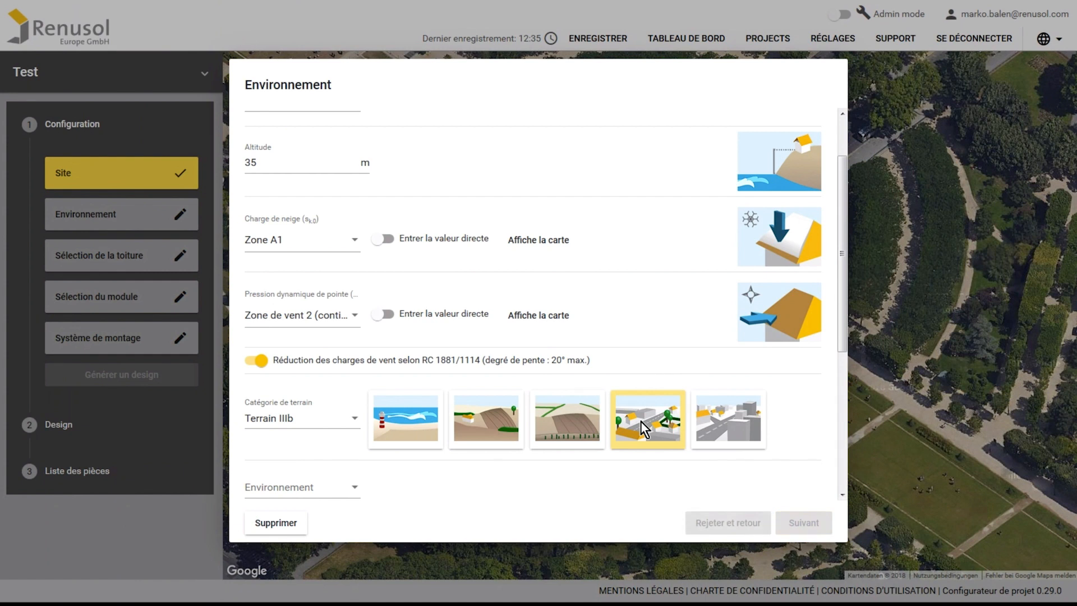
scroll(640, 421, down, 3)
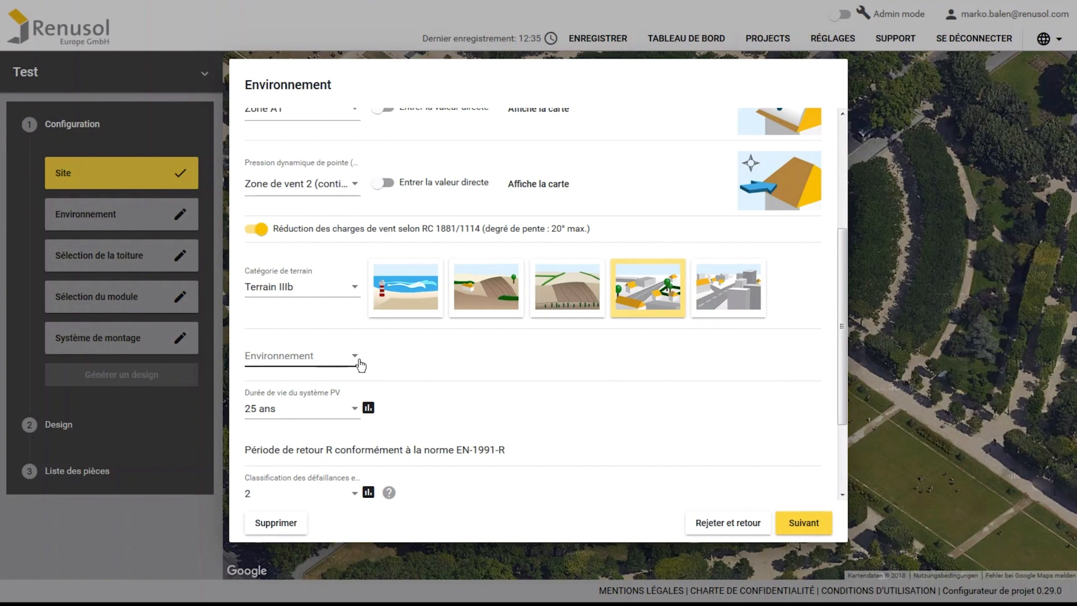
click(355, 408)
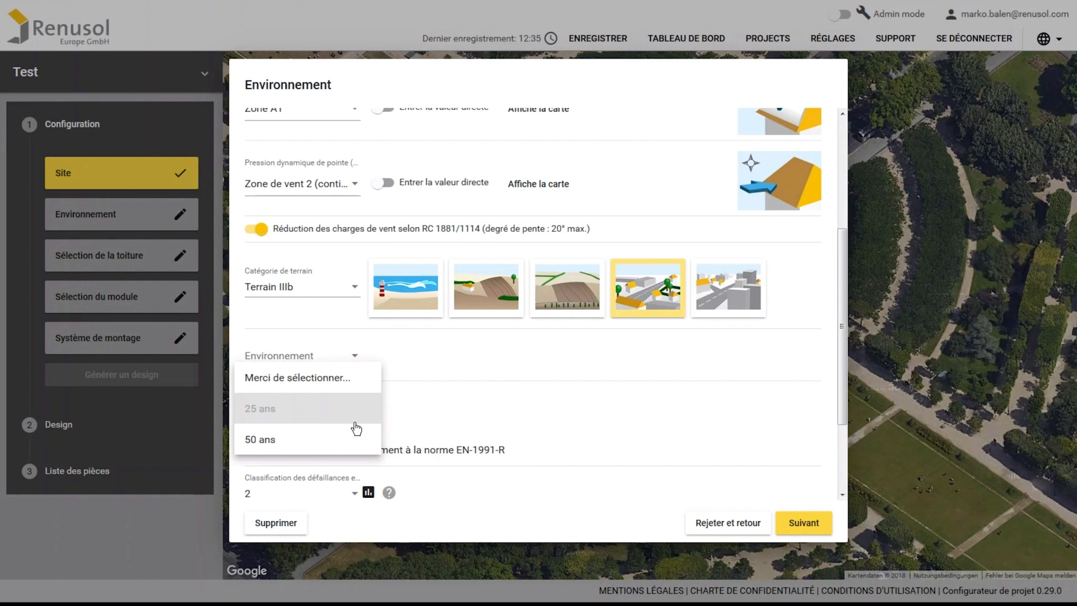
click(353, 411)
click(356, 365)
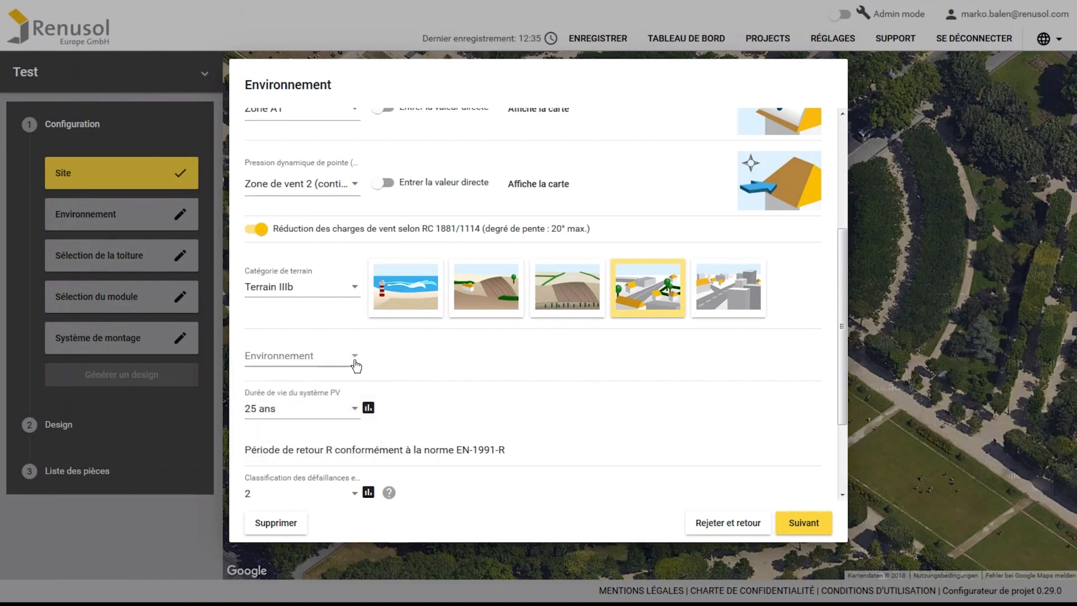
click(356, 388)
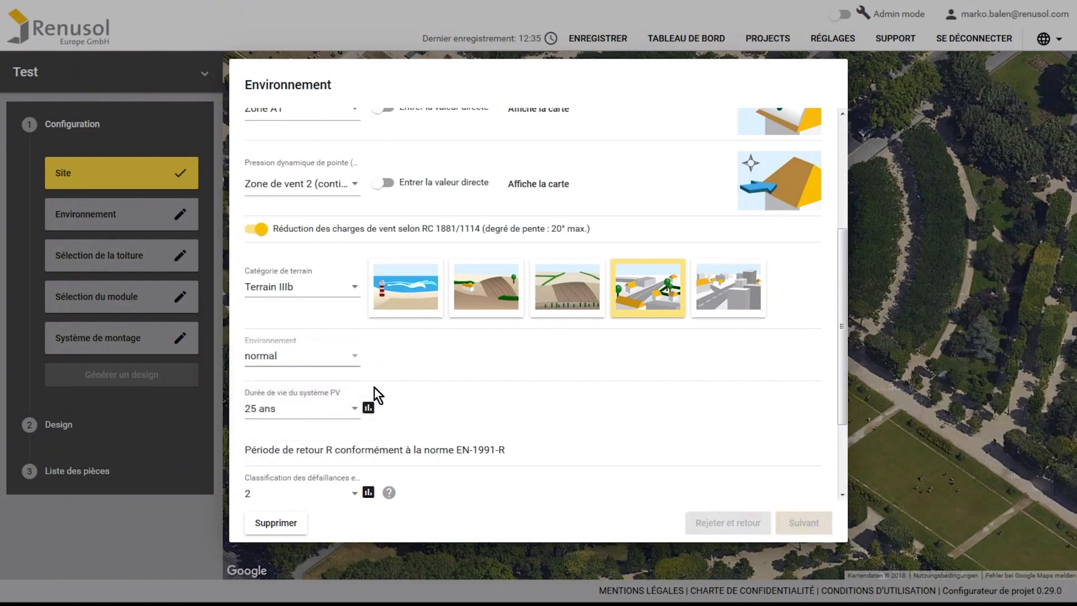
Step: Keep the failure classification at 2 and continue to the topography settings
scroll(384, 388, down, 2)
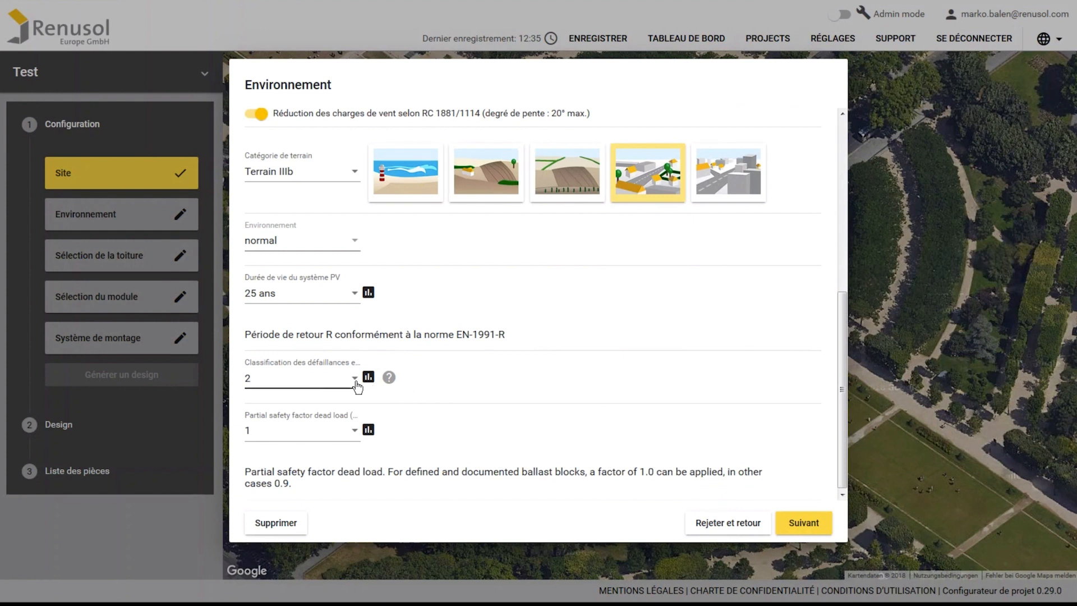
click(355, 386)
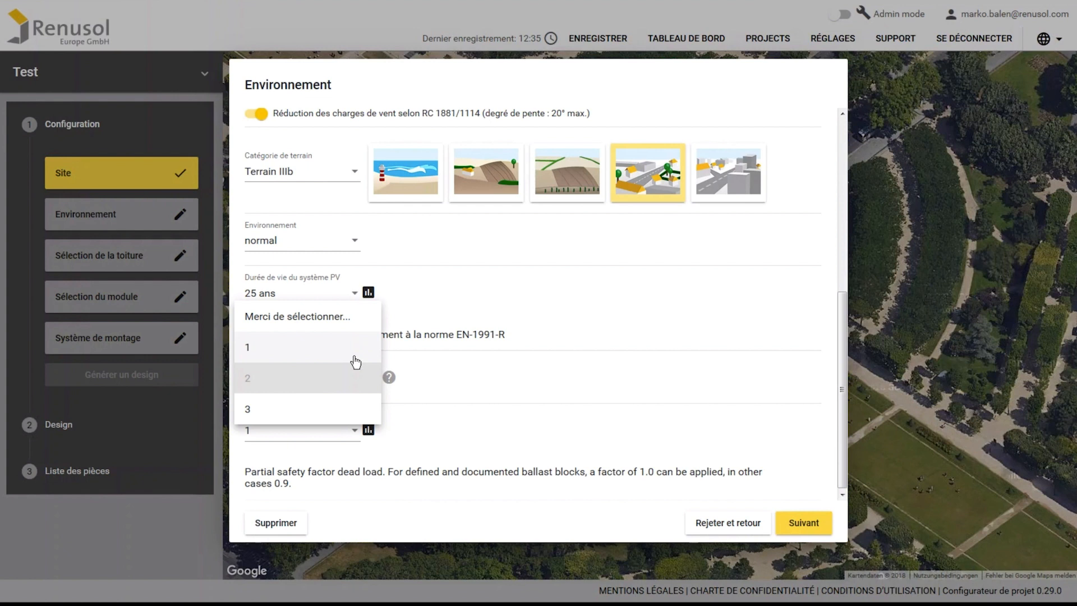
click(355, 380)
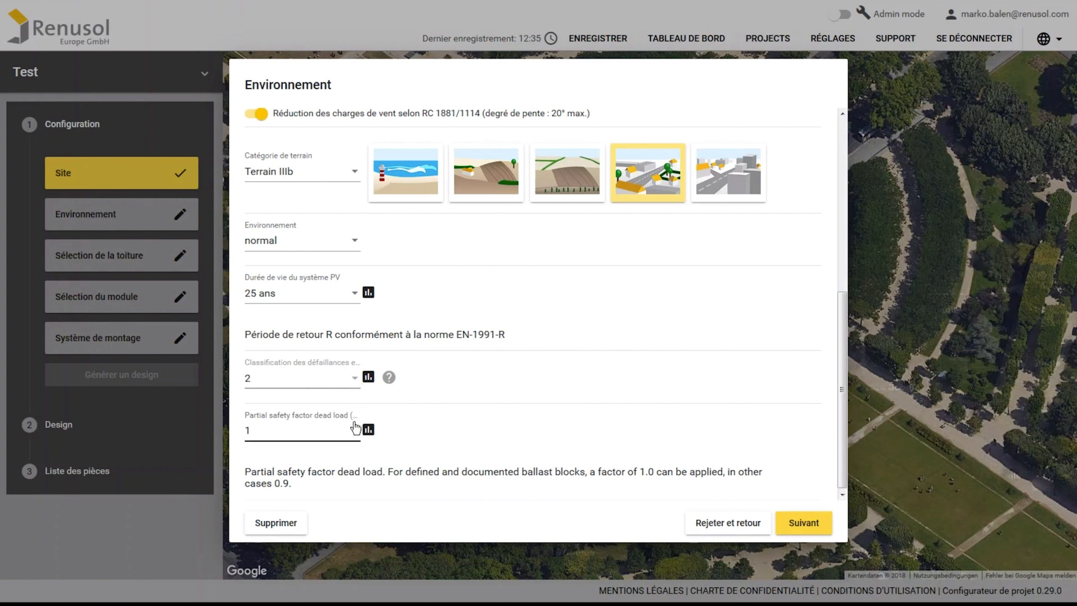
click(803, 527)
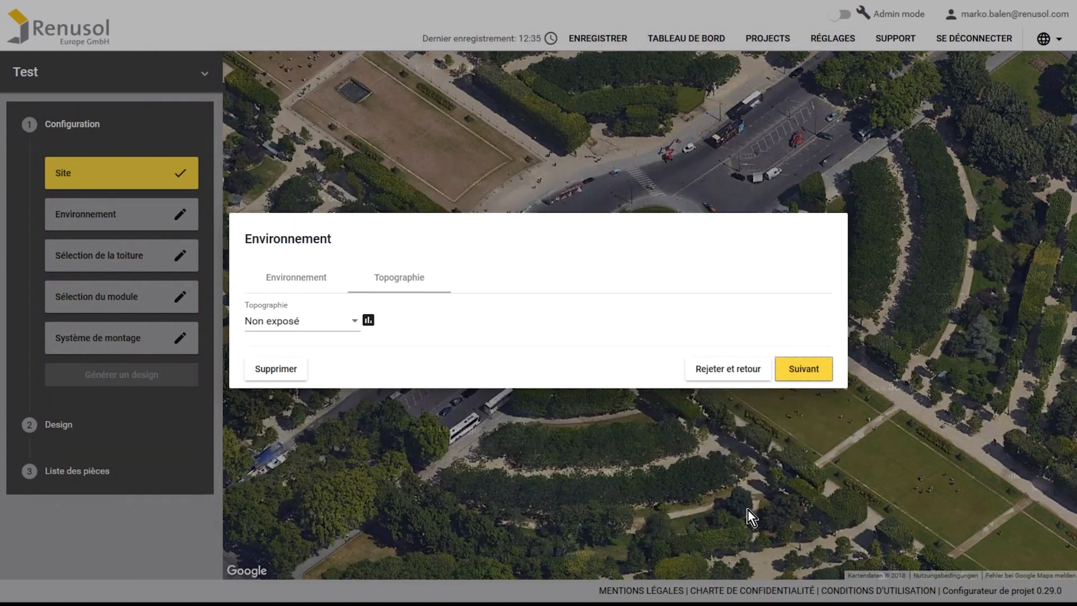
Step: Keep the topography as Non exposé and confirm the environment configuration
click(358, 326)
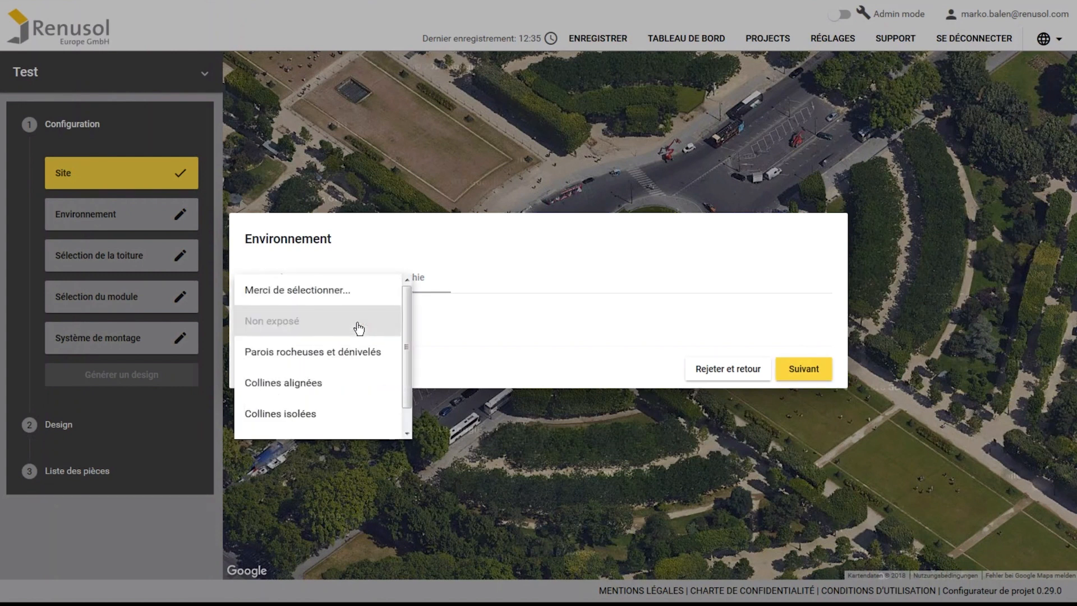
click(358, 328)
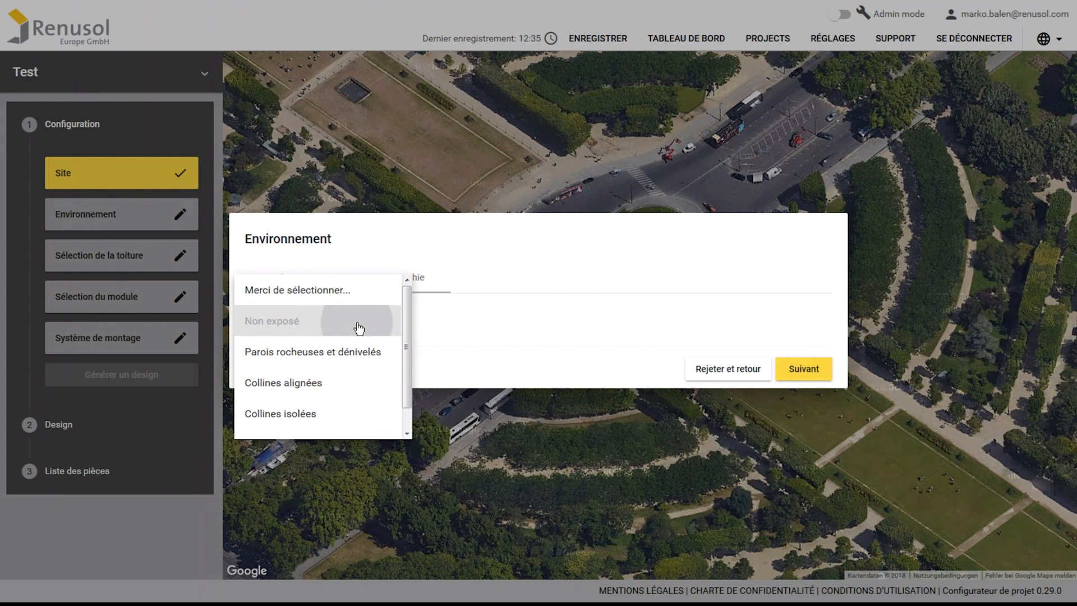
click(804, 373)
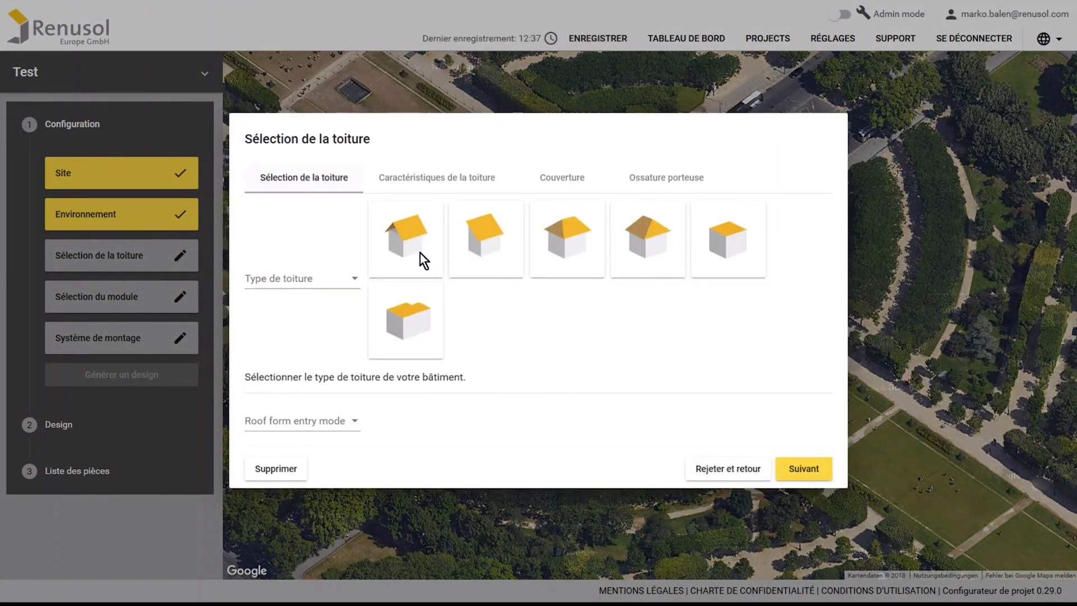
Step: Choose the Toit en bâtière roof type and accept the default roof dimensions
click(409, 248)
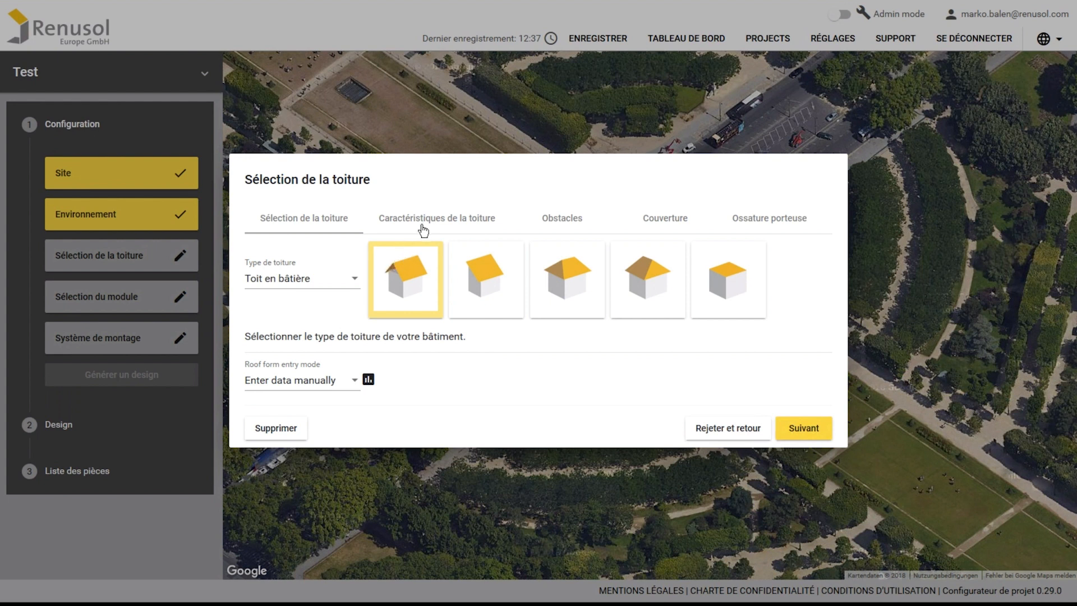
click(424, 227)
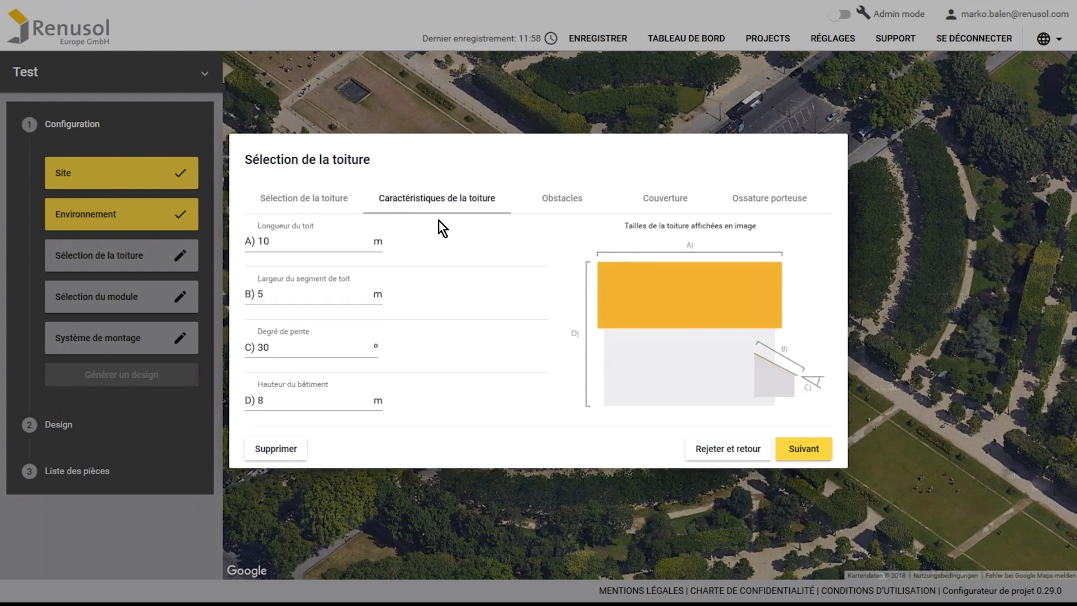
click(791, 449)
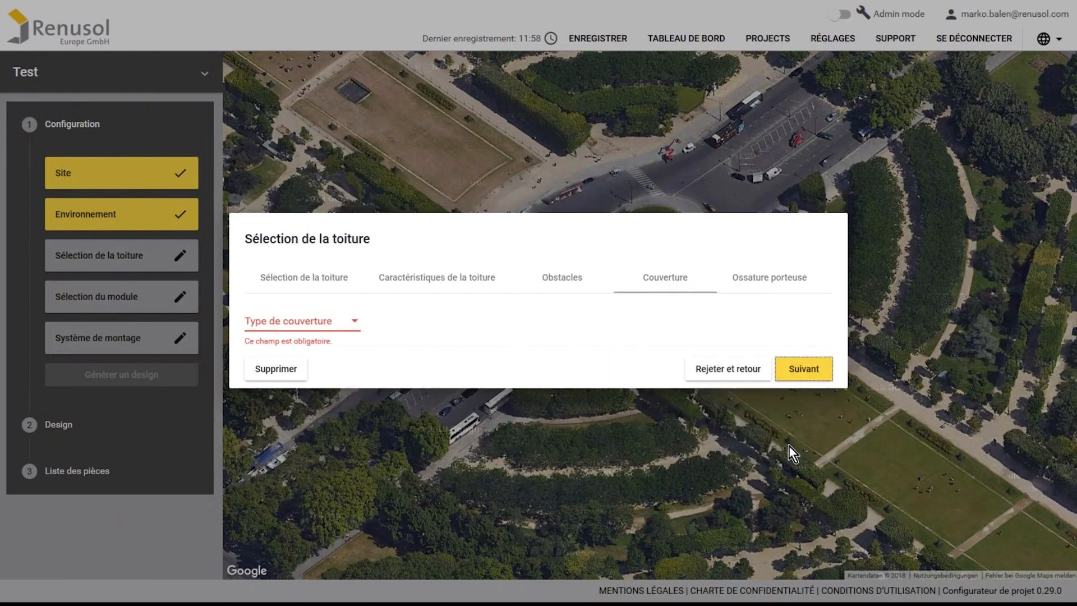
Step: Set the roof covering to Couverture en tuiles, accept its default batten values and continue to the load-bearing structure settings
click(356, 325)
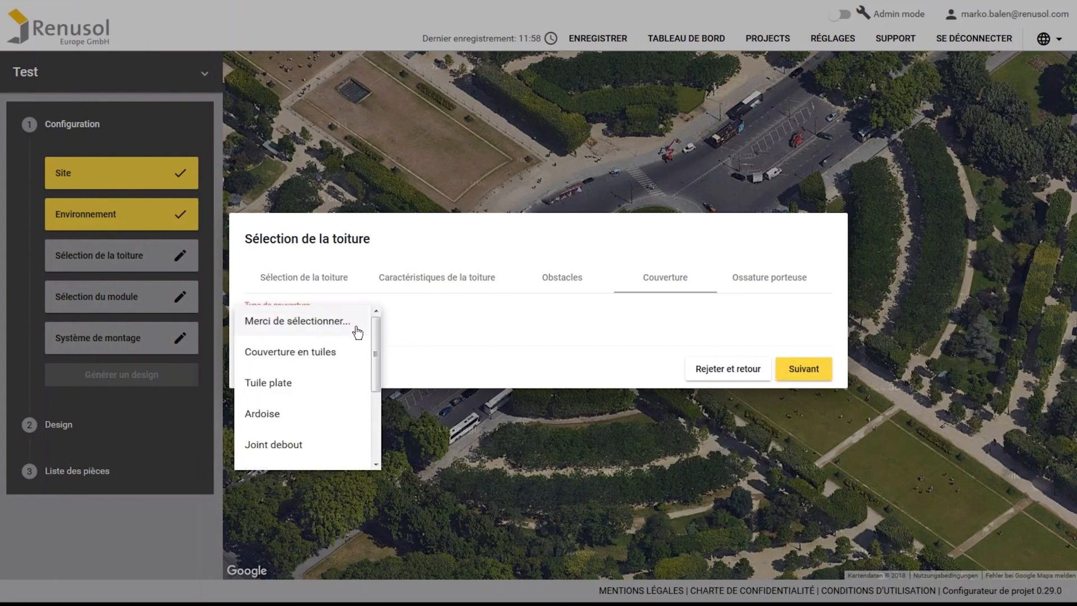
click(353, 350)
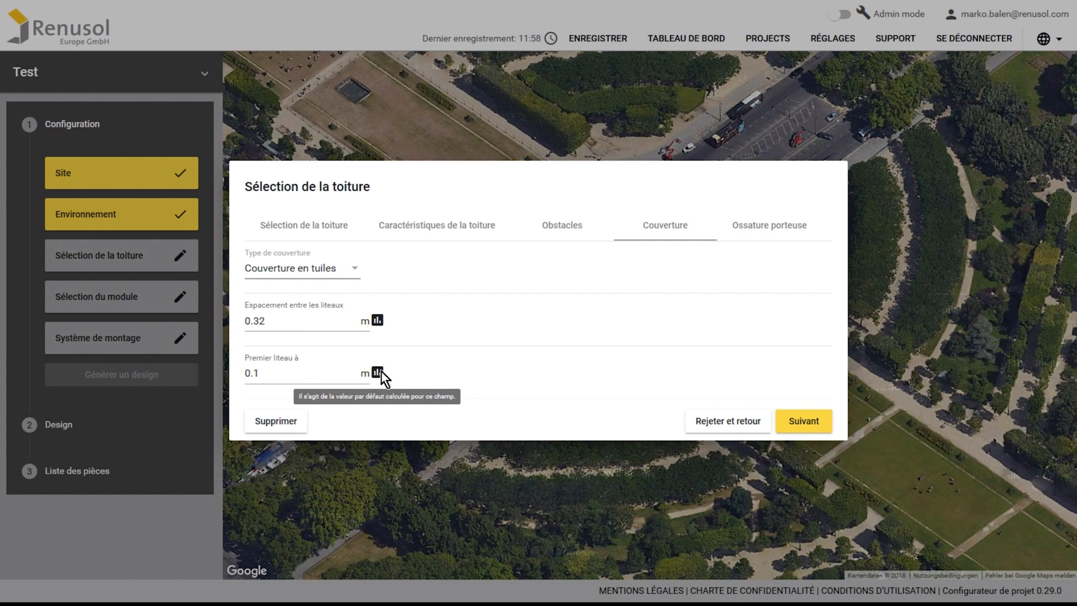
click(785, 426)
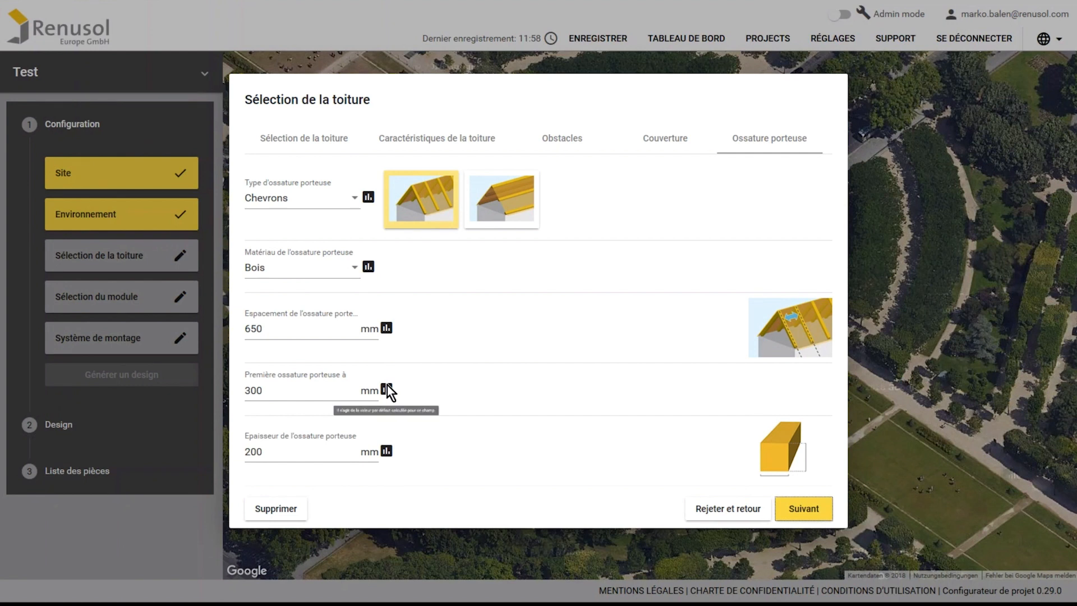
mouse_move(386, 450)
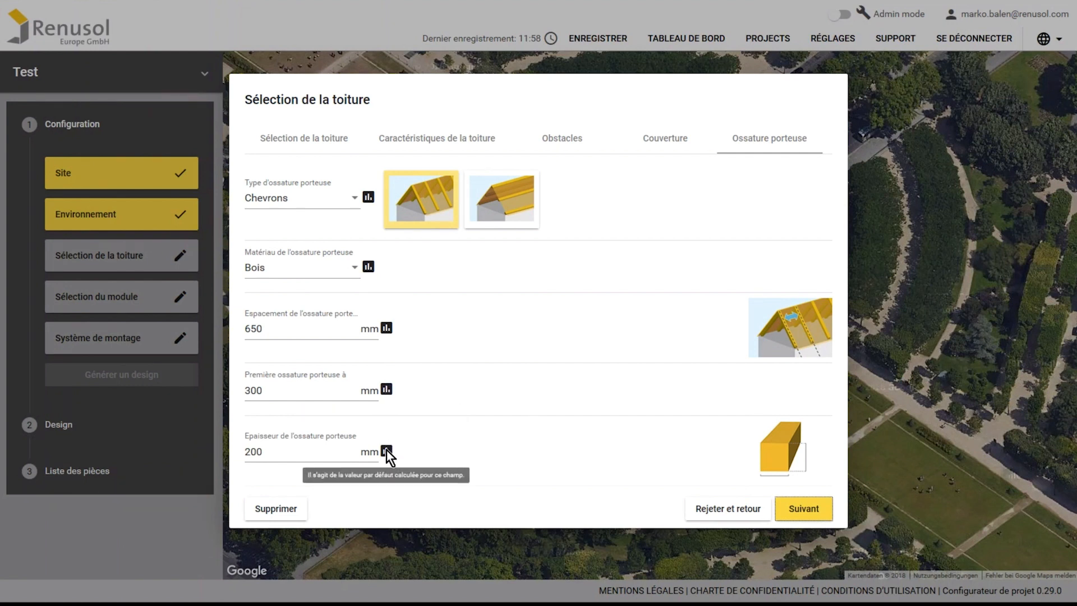
Step: Accept the default load-bearing structure values, select Test Module from the module manager and continue to the mounting system
click(791, 511)
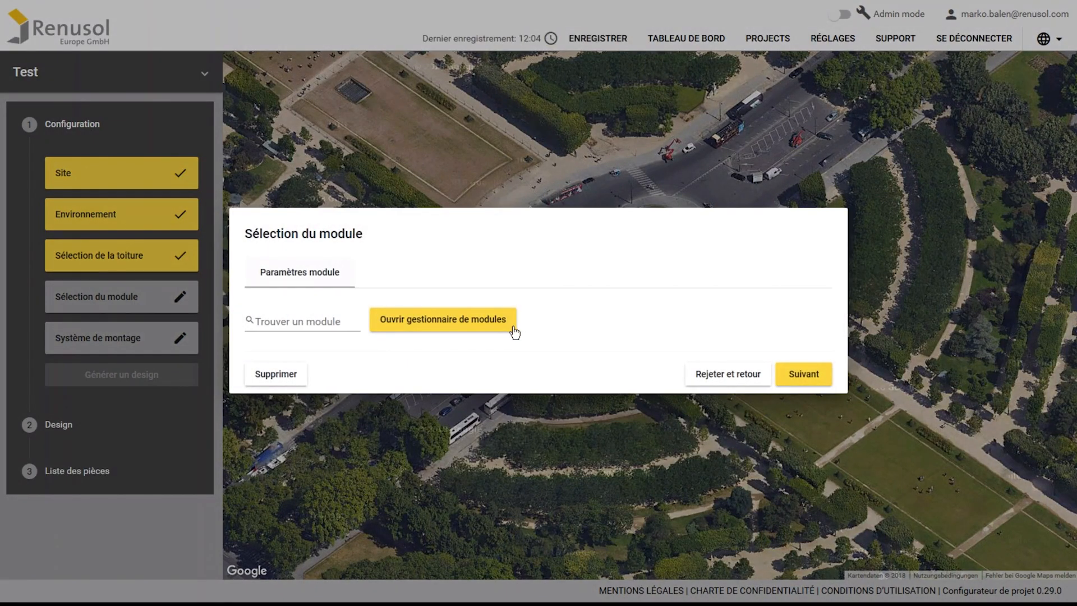
click(506, 320)
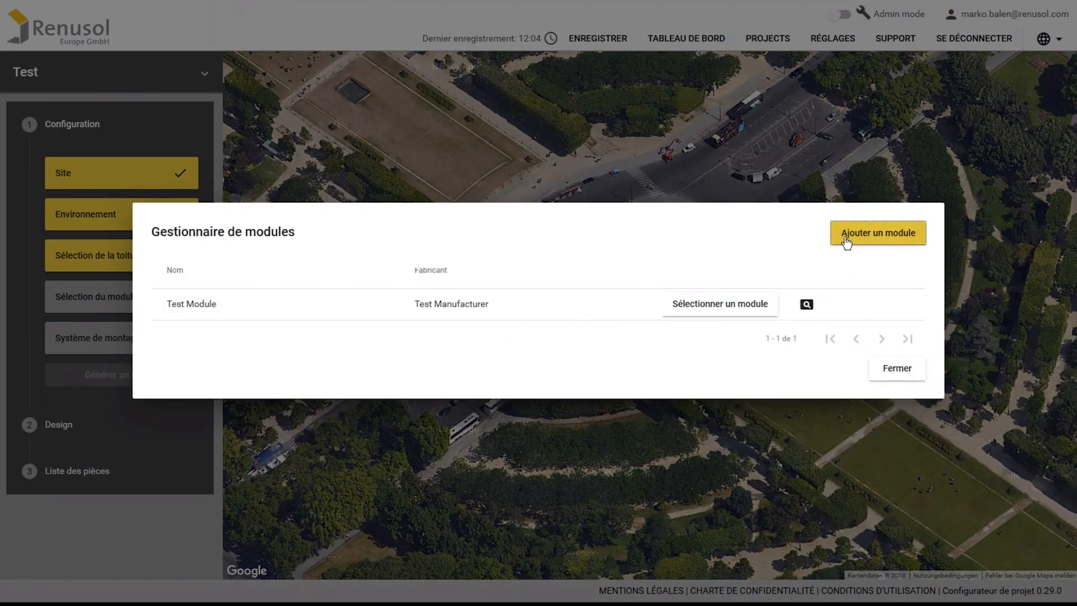
click(758, 306)
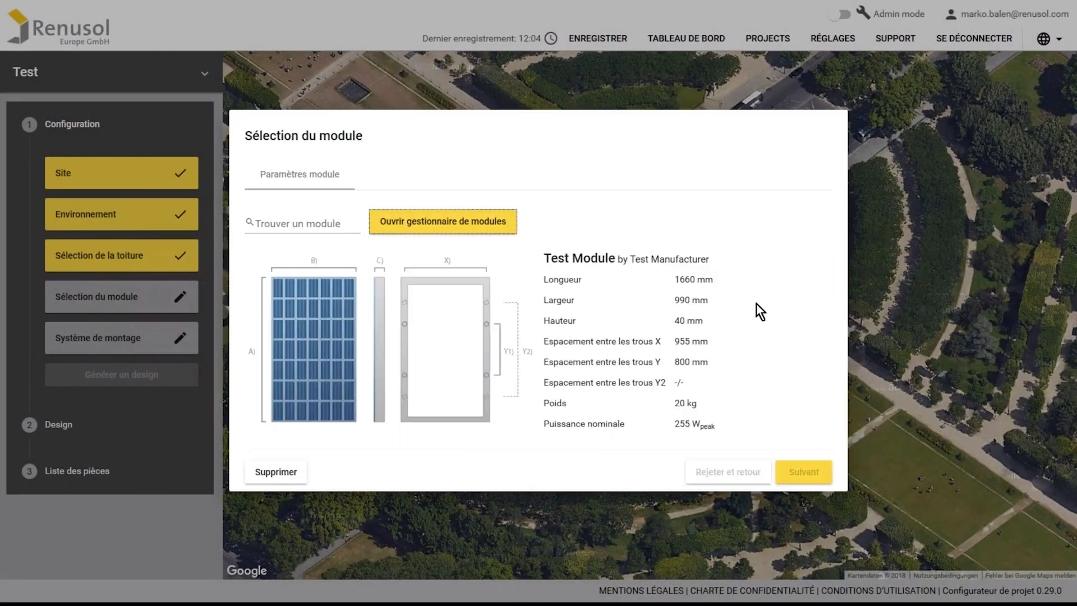
click(803, 471)
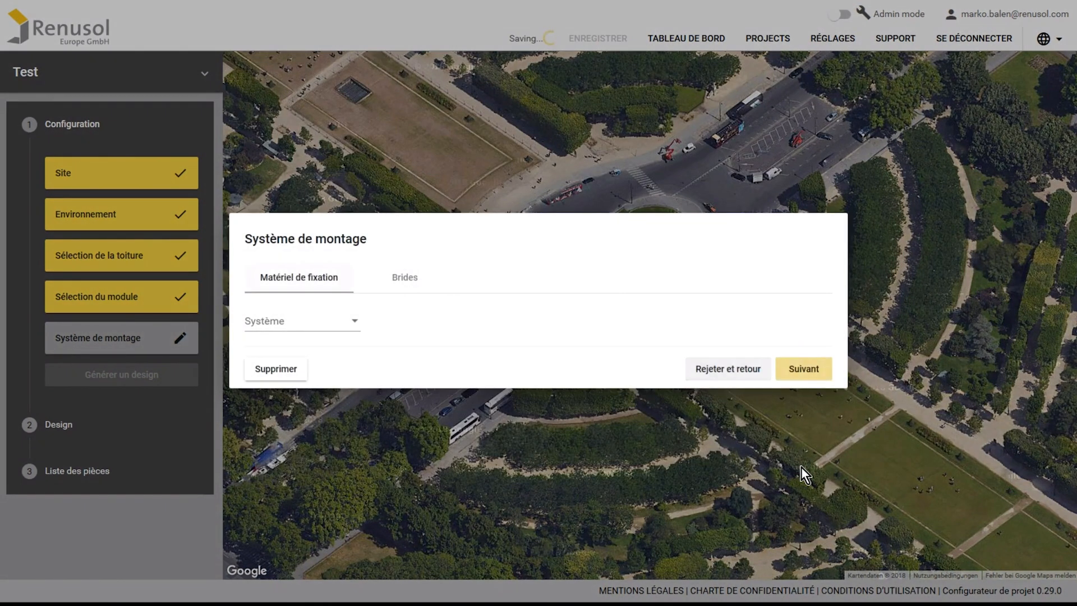
Step: Choose the VarioSole+ system with Vertical module orientation, keep Crochet de toiture aluminium as fixing type and continue to the profile settings
click(353, 320)
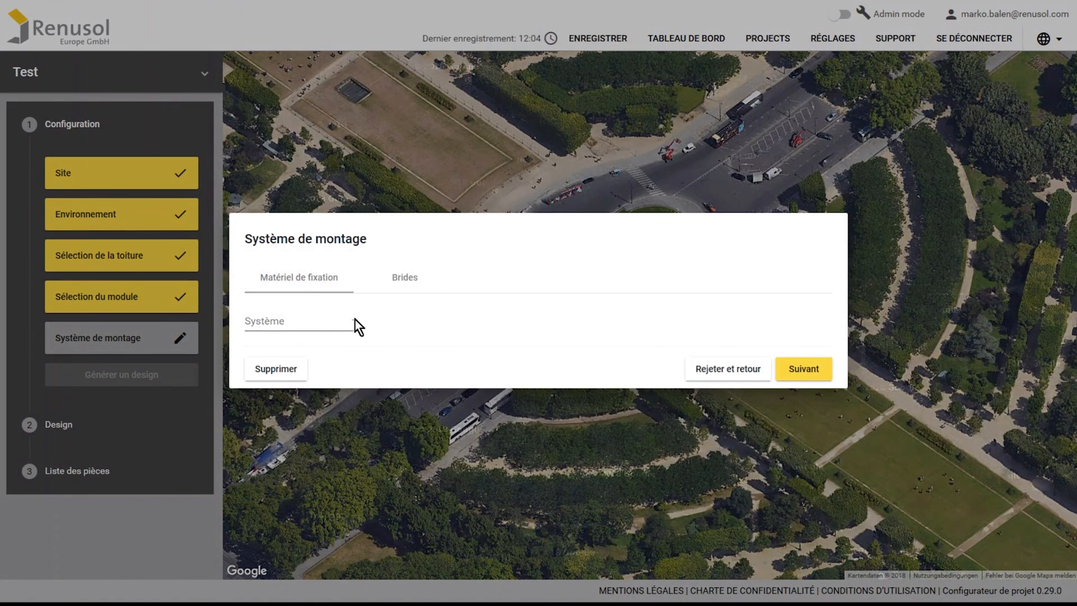
click(348, 352)
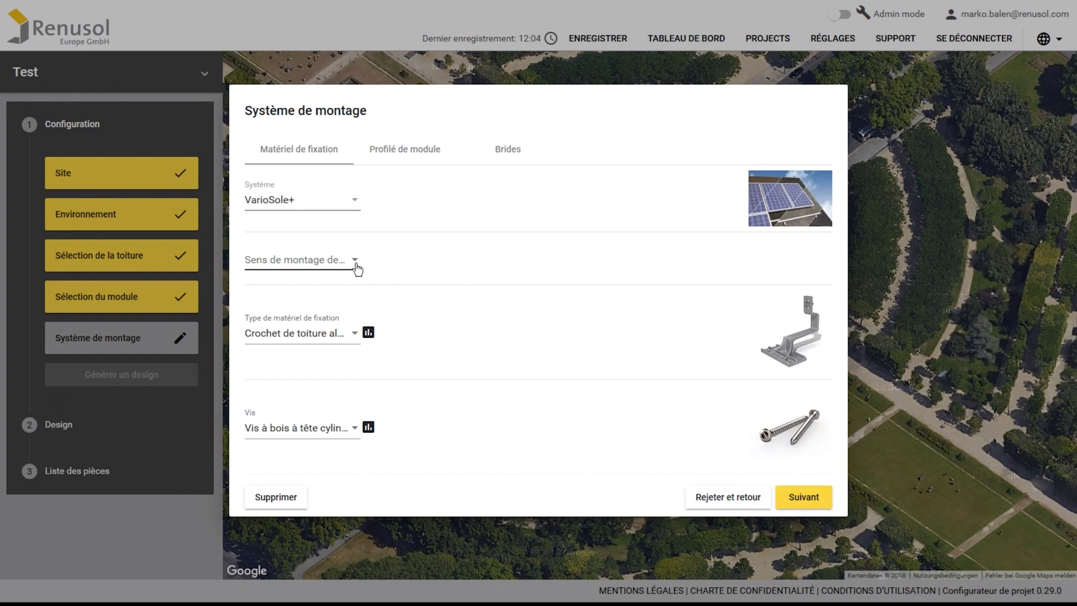
click(355, 261)
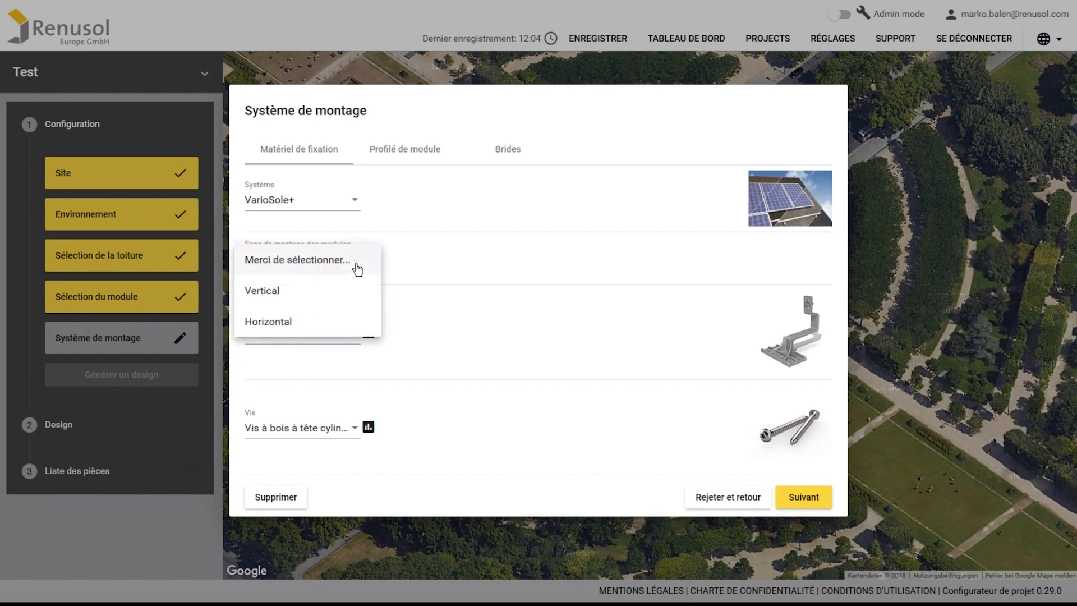
click(355, 290)
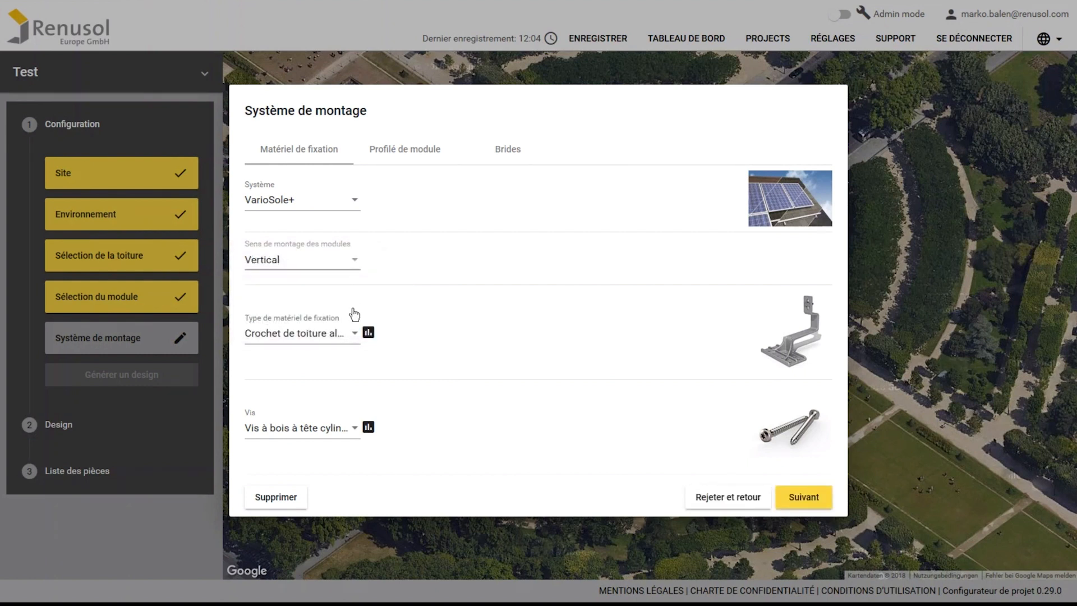
click(354, 336)
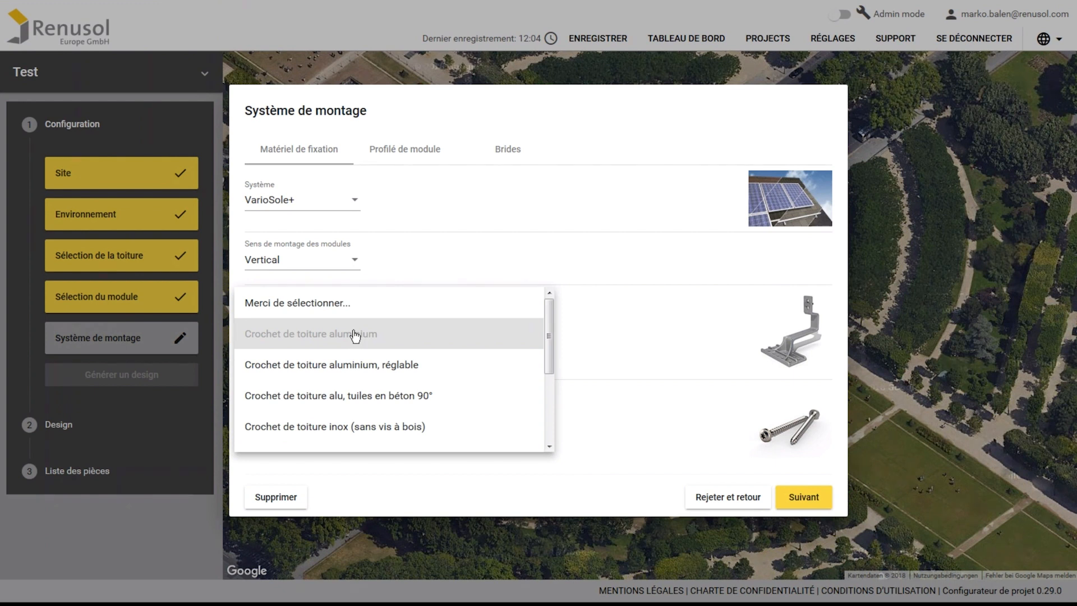
click(355, 334)
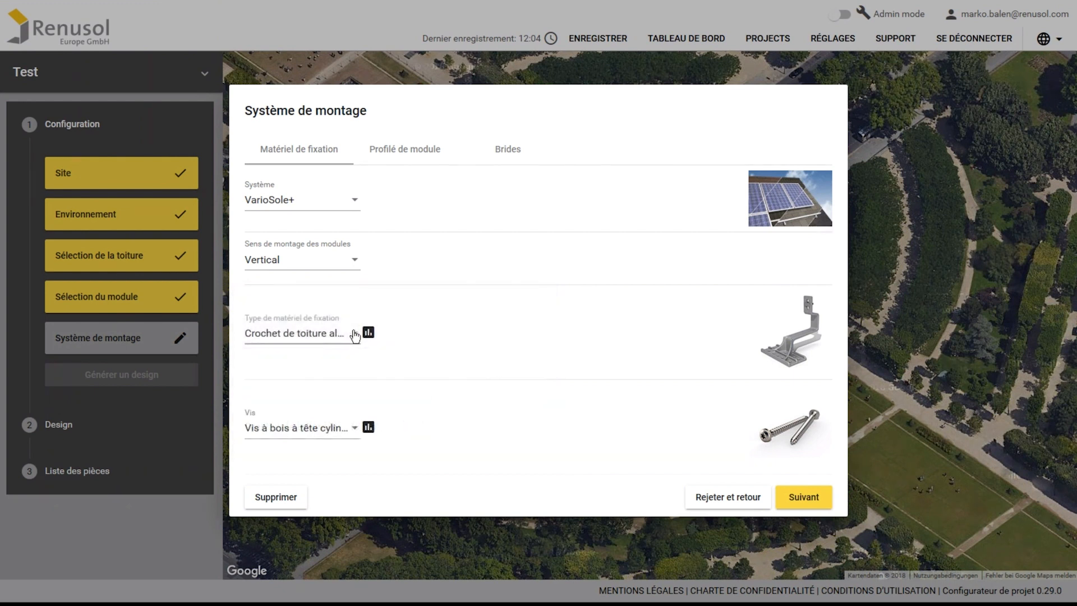
click(797, 496)
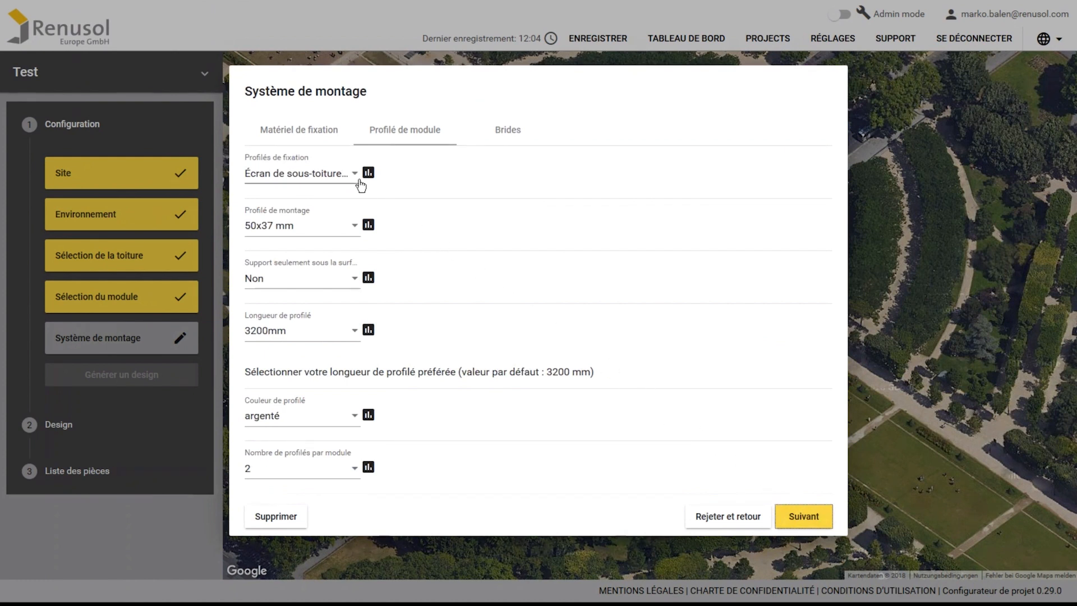
Step: Keep Écran de sous-toiture simple and the 50x37 mm mounting profile, and add 4200mm to the selected profile lengths
click(356, 175)
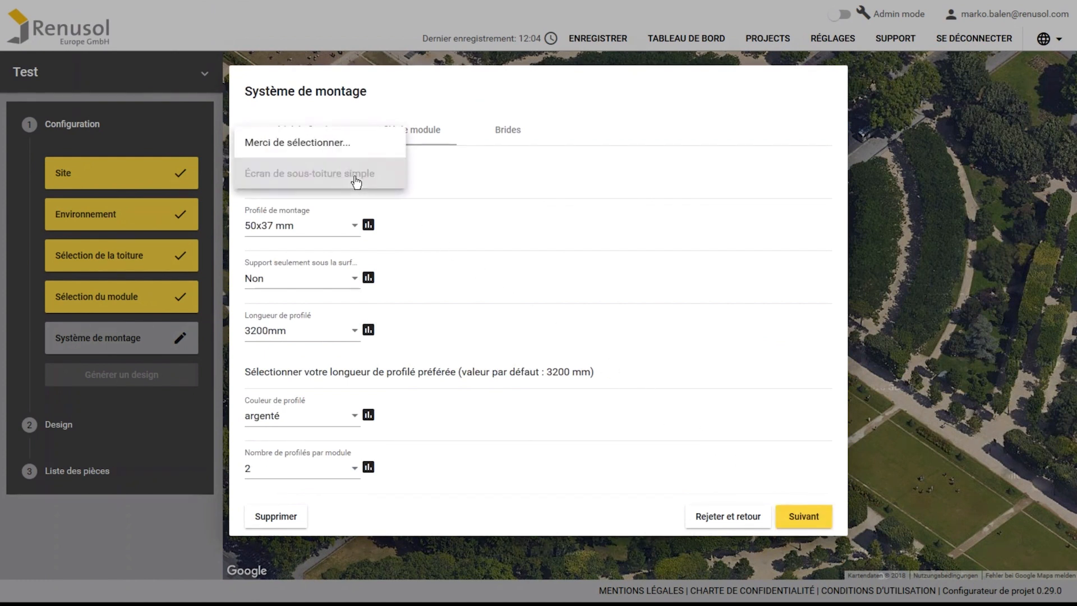
click(355, 177)
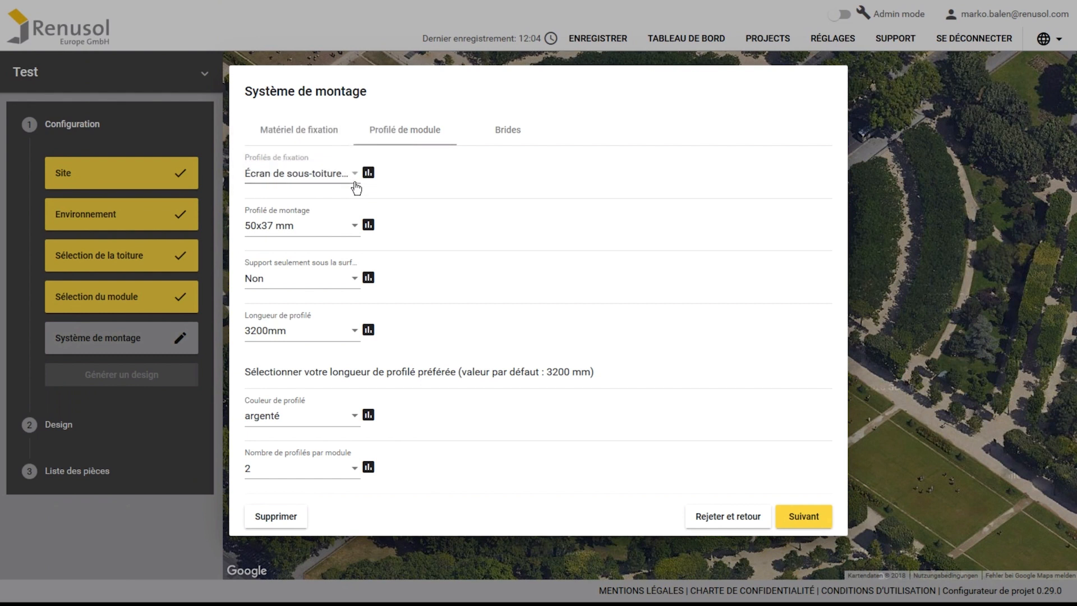
click(356, 228)
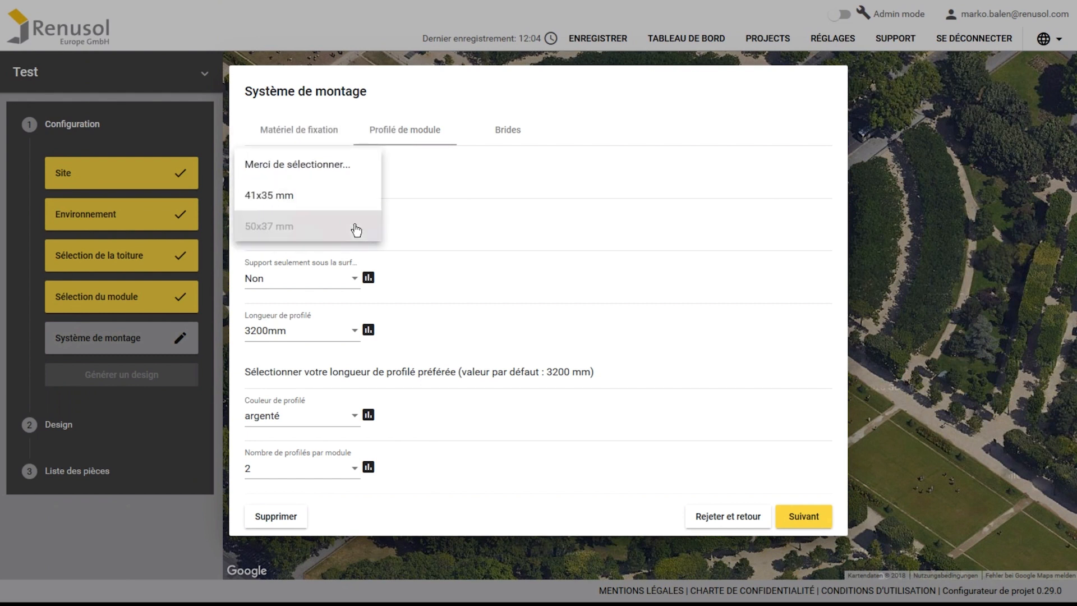
click(356, 228)
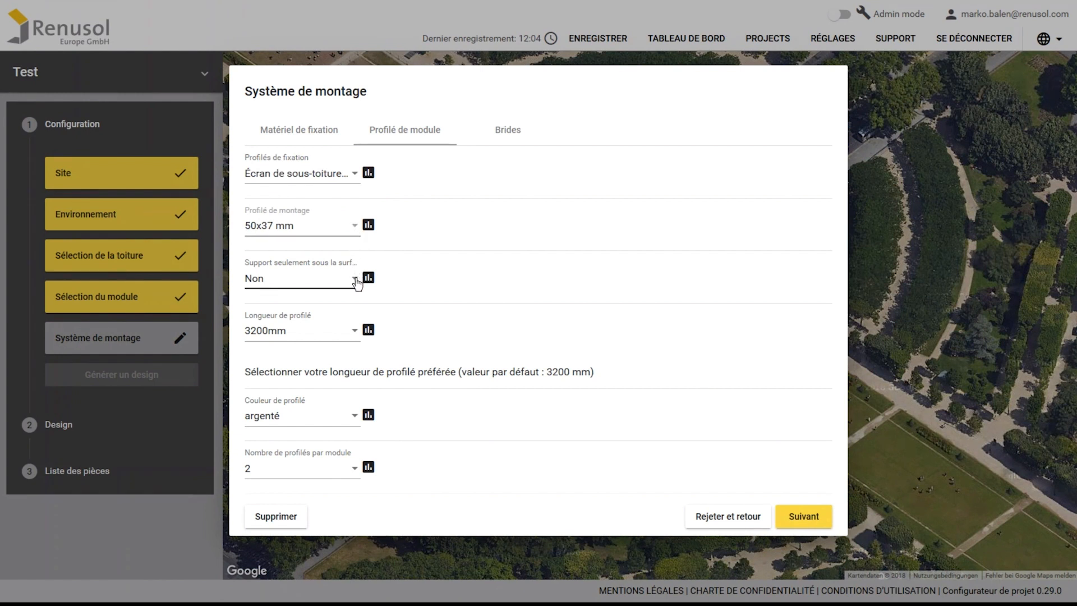
click(357, 332)
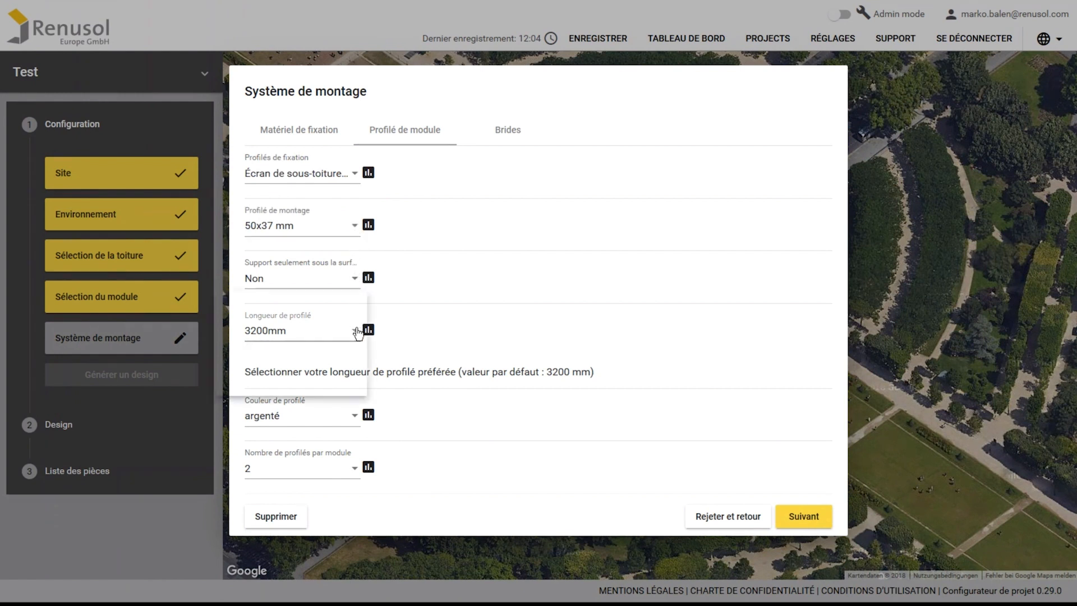
click(334, 364)
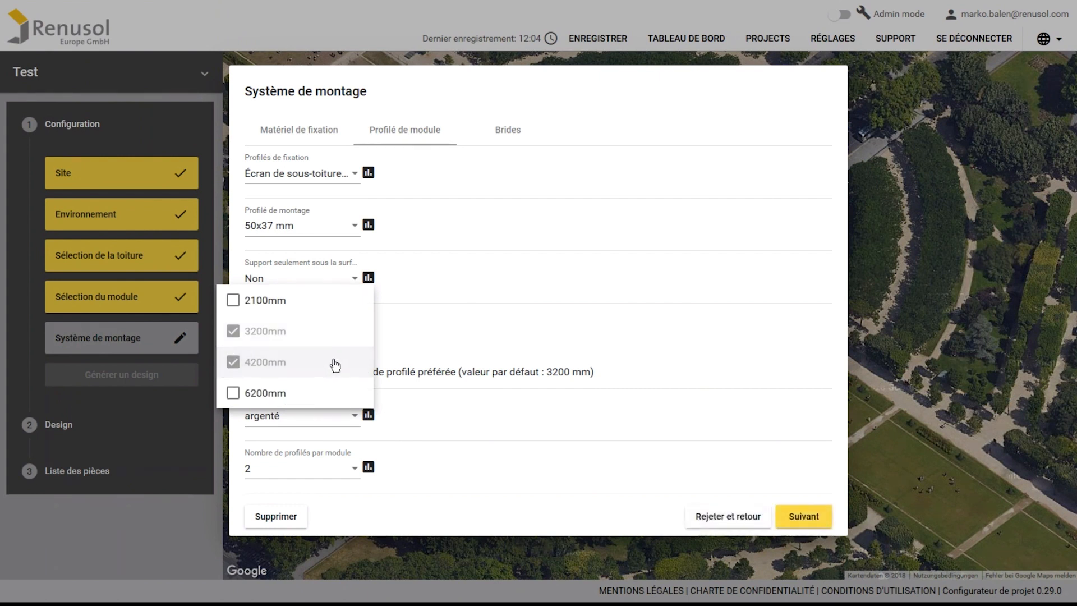
click(383, 353)
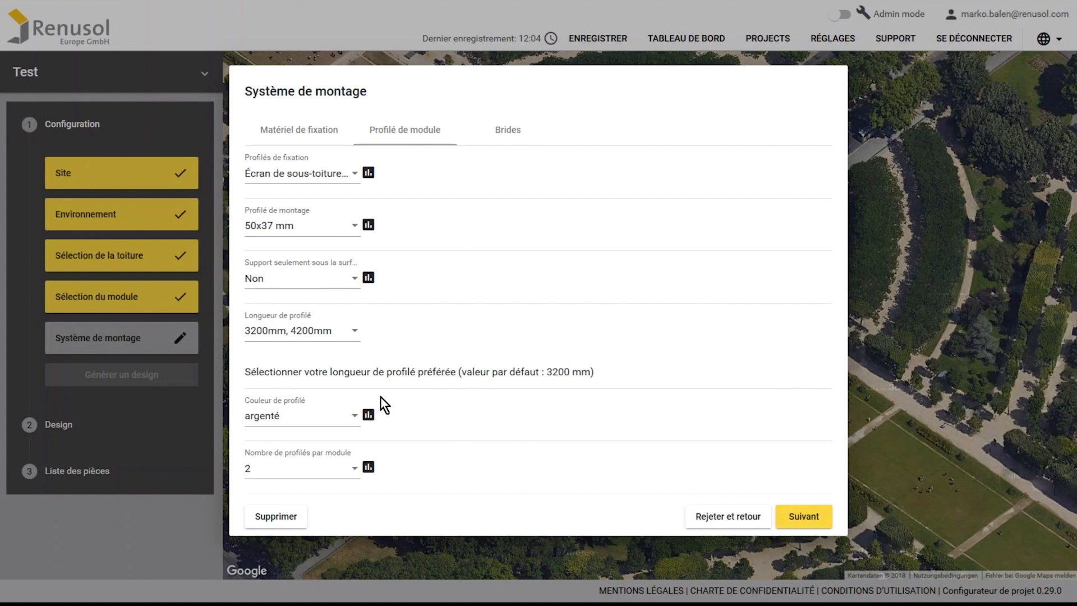
Step: Continue to the clamp settings, set the clamp type to RS1 and generate the design
click(796, 515)
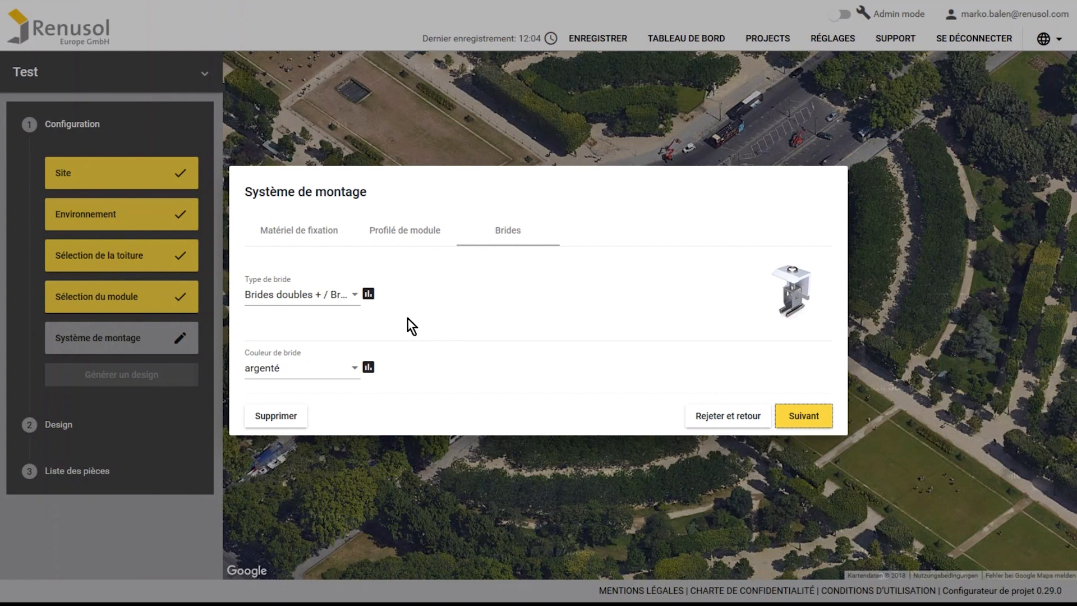
click(358, 296)
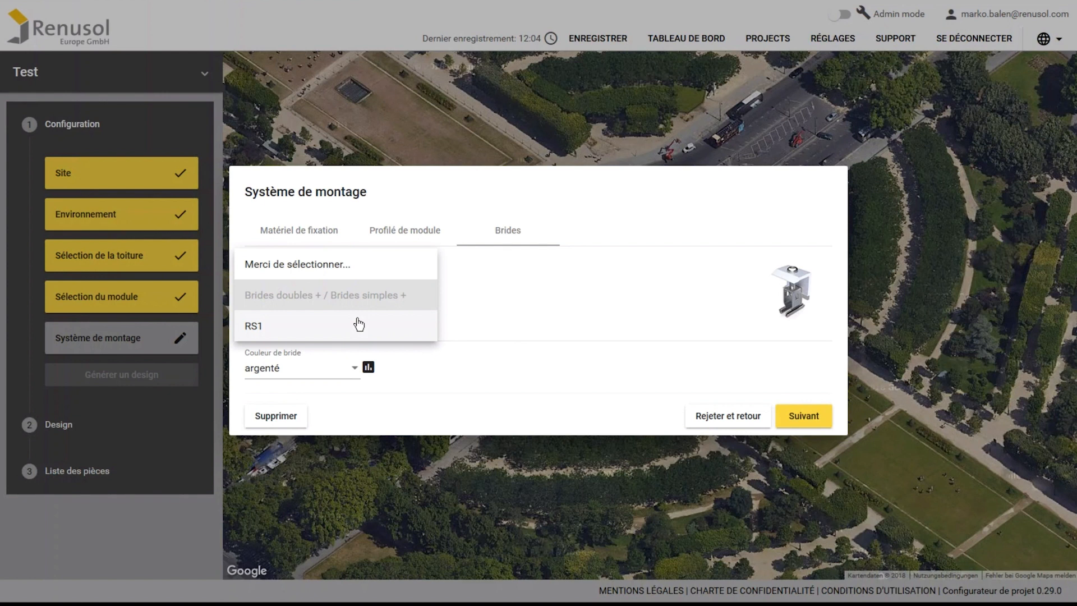
click(358, 325)
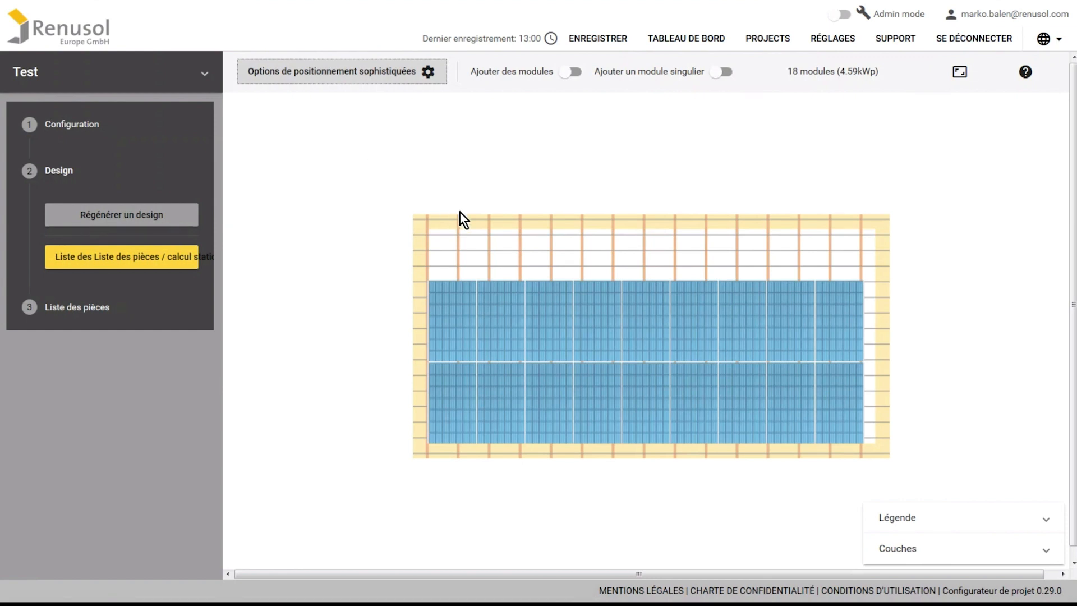
Step: Delete the ten modules in the five right-hand columns of the roof layout
click(650, 325)
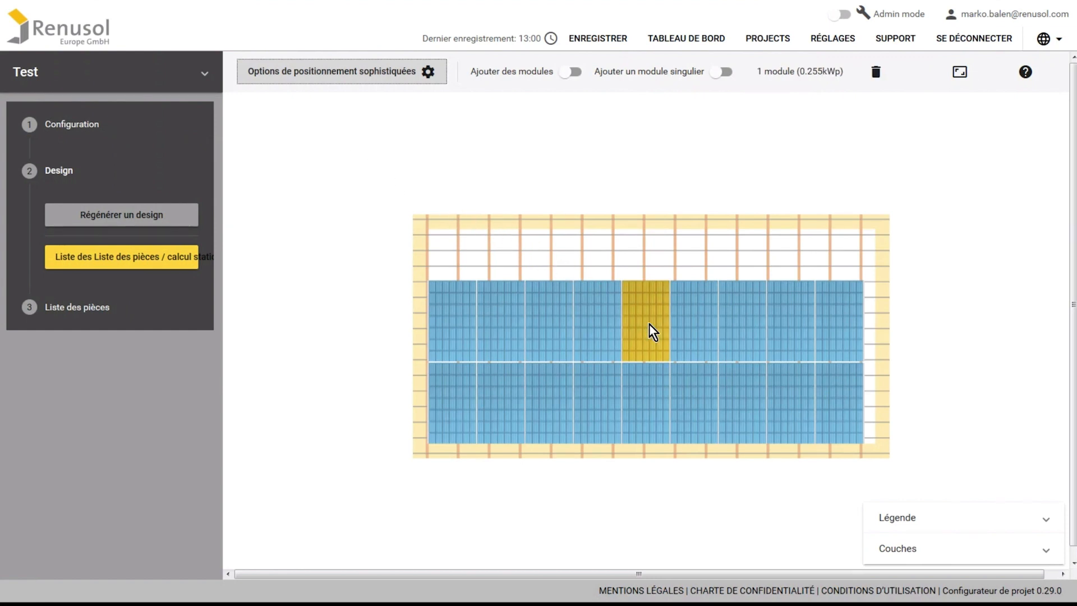
click(636, 264)
drag(632, 261, 890, 471)
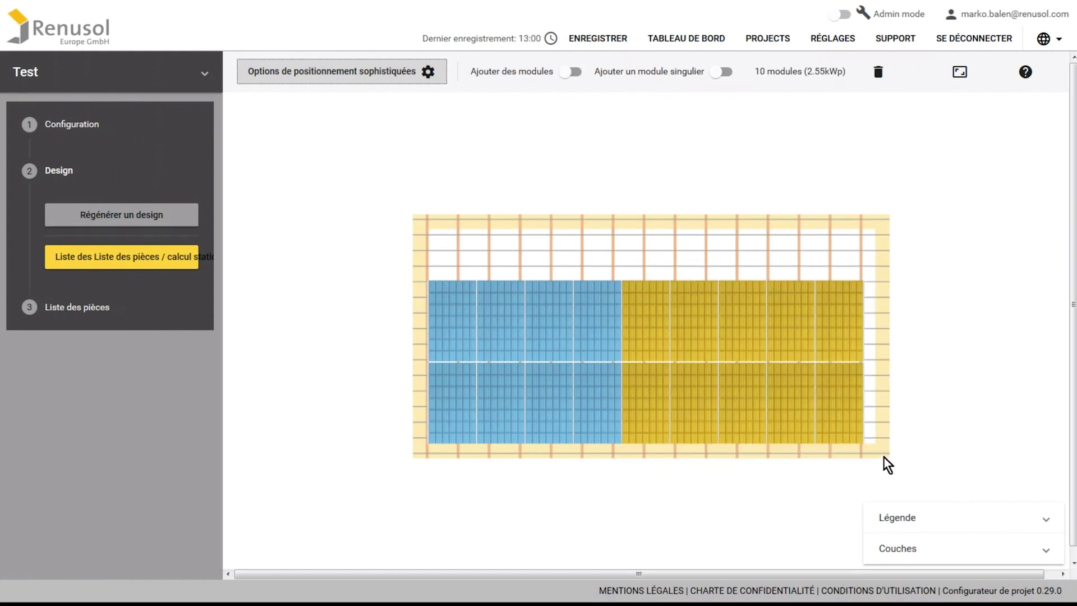
key(Delete)
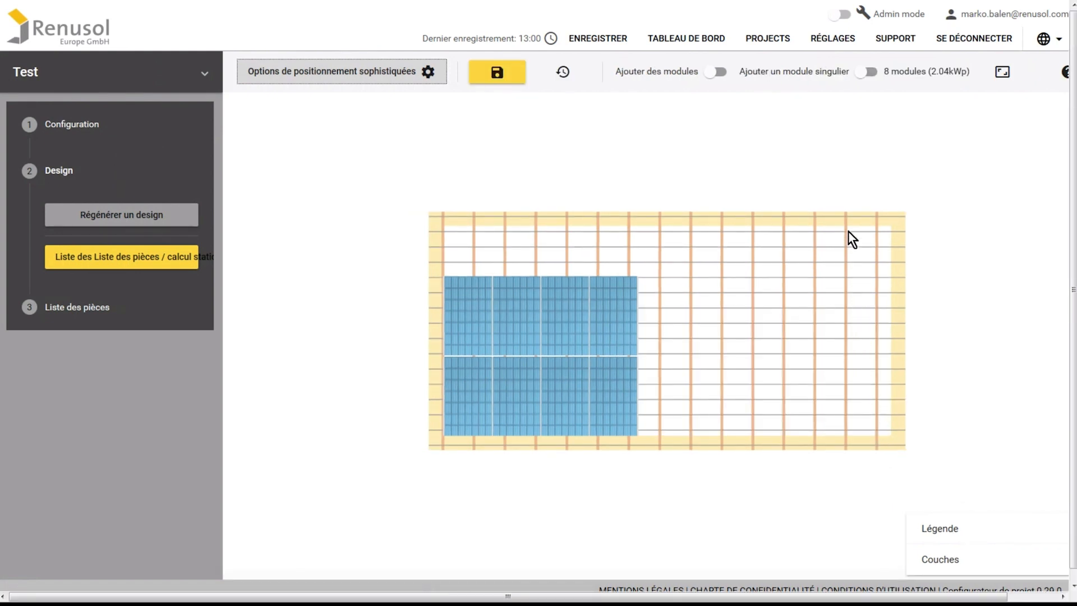
Step: Add two single modules at the right end of the array, one in the lower row and one in the upper row
click(863, 73)
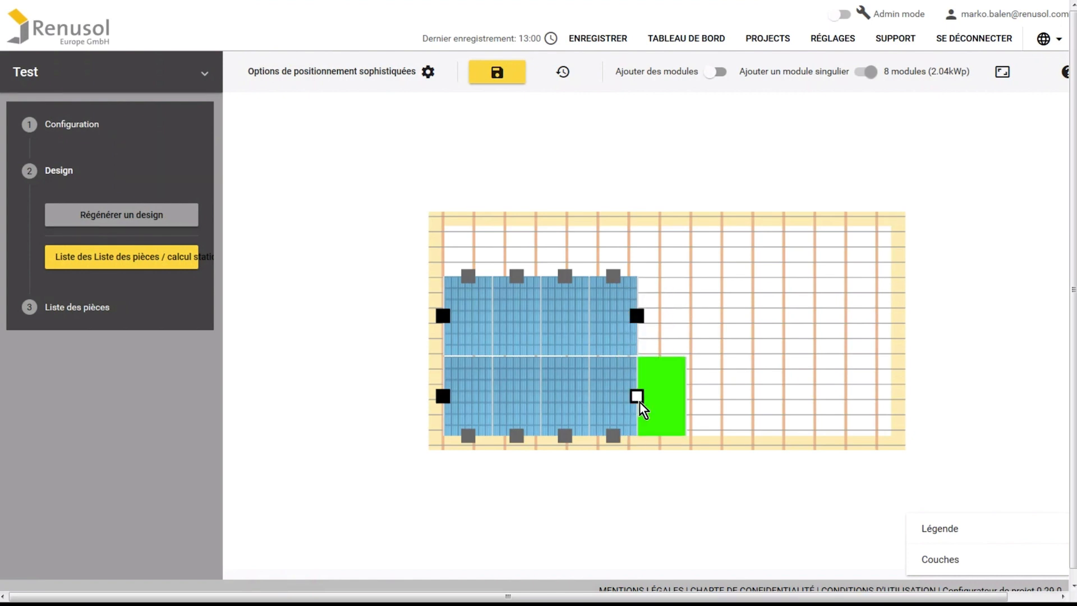
click(638, 399)
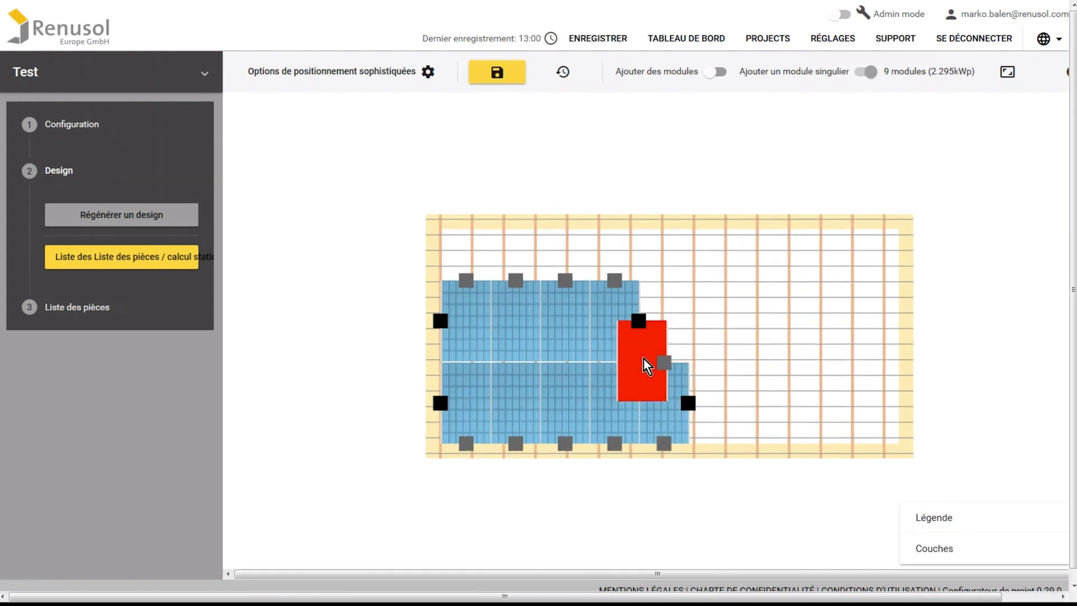
click(643, 324)
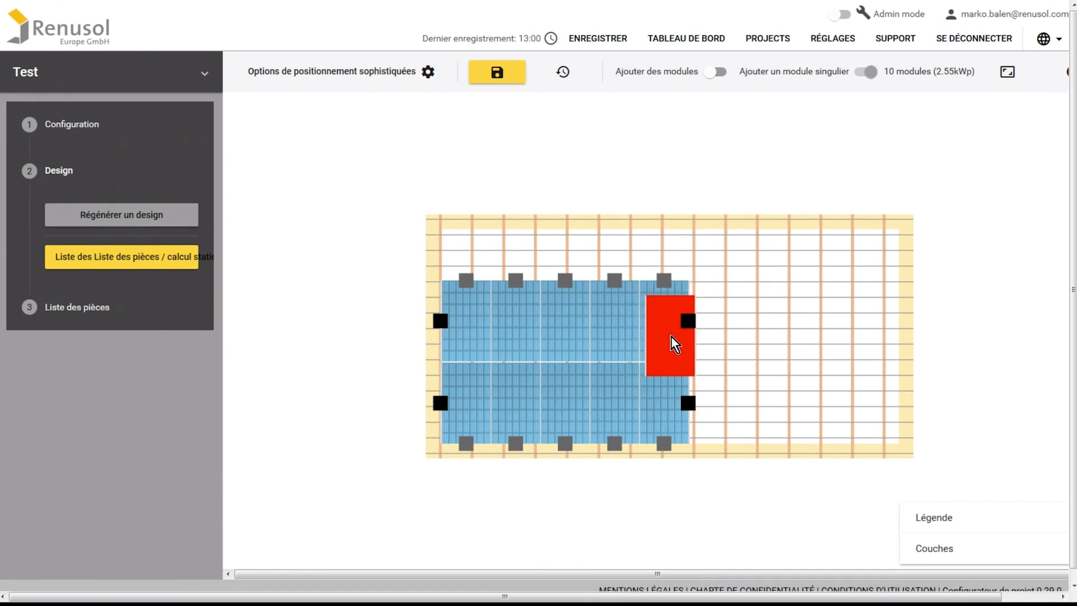
key(Escape)
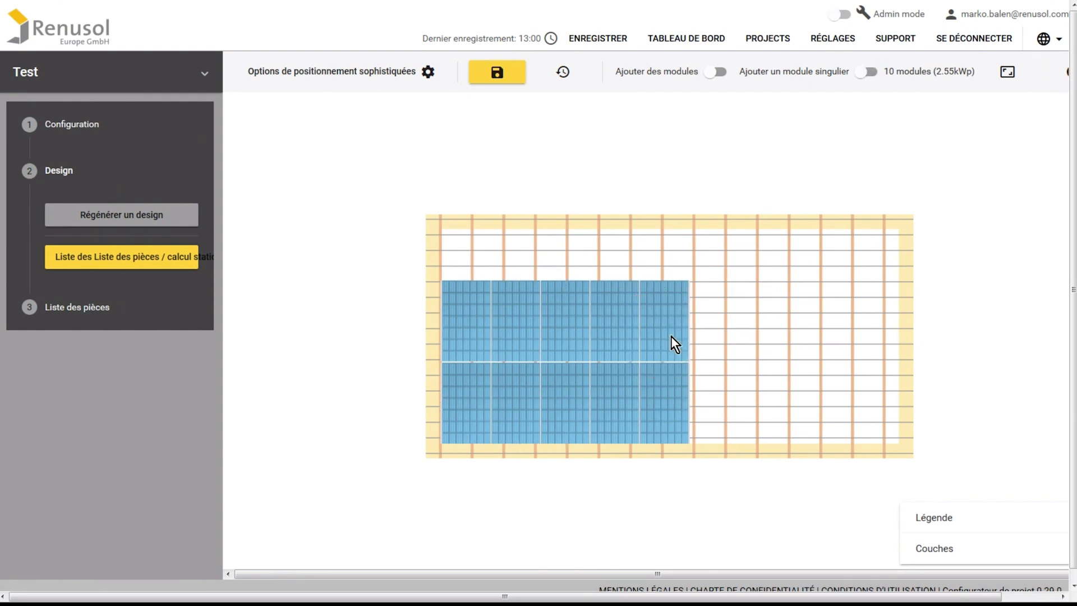
Step: Add a block of six modules, three columns by two rows, against the right edge of the array
click(713, 72)
drag(705, 263, 719, 312)
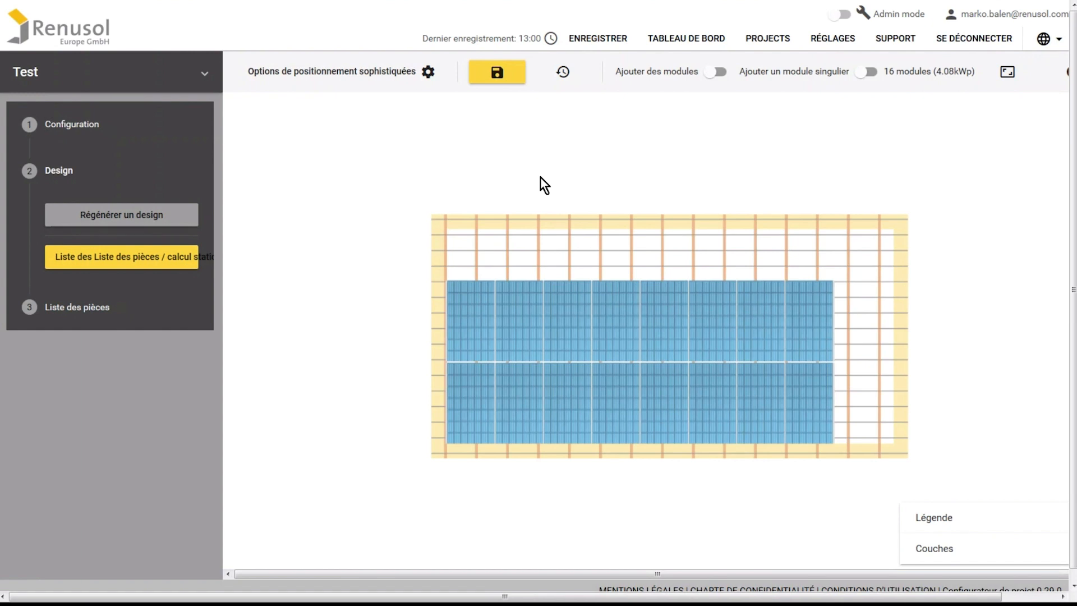
Step: Review the advanced positioning options without changing them, and run the parts list and static calculation
click(427, 79)
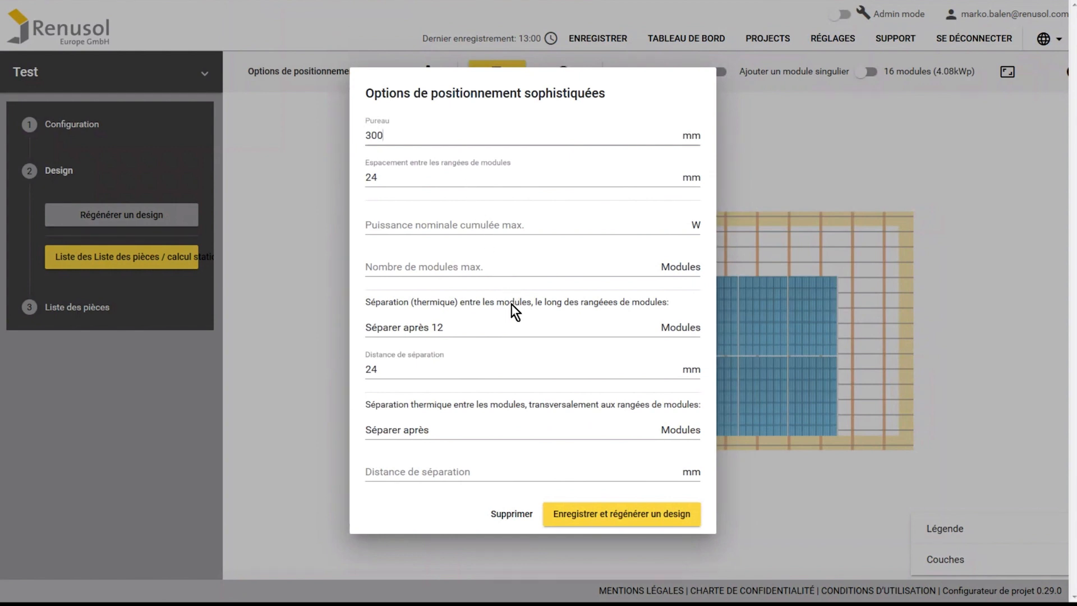
click(513, 514)
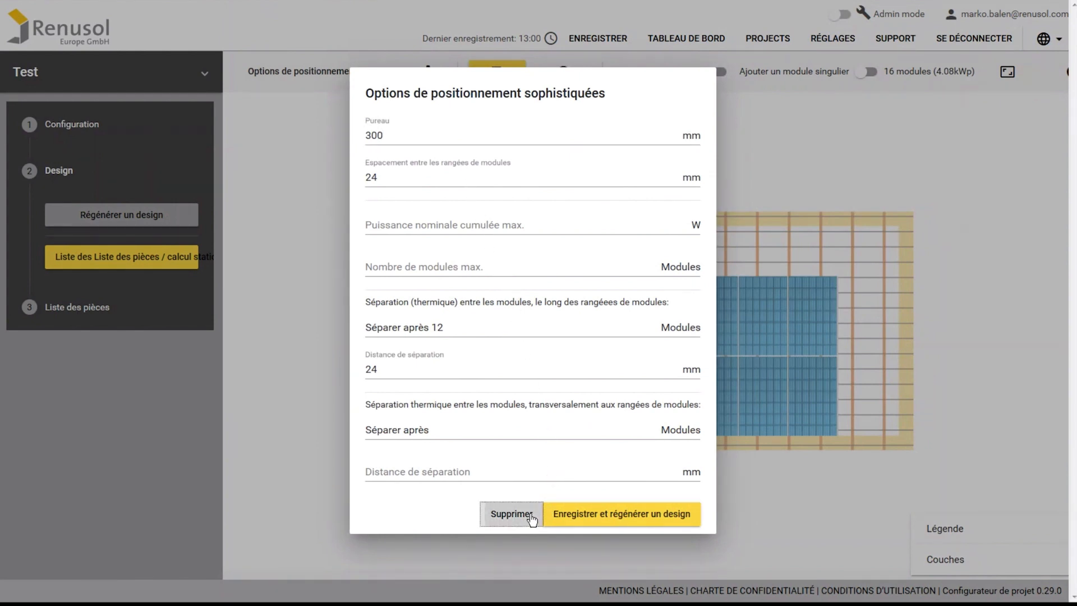
click(195, 255)
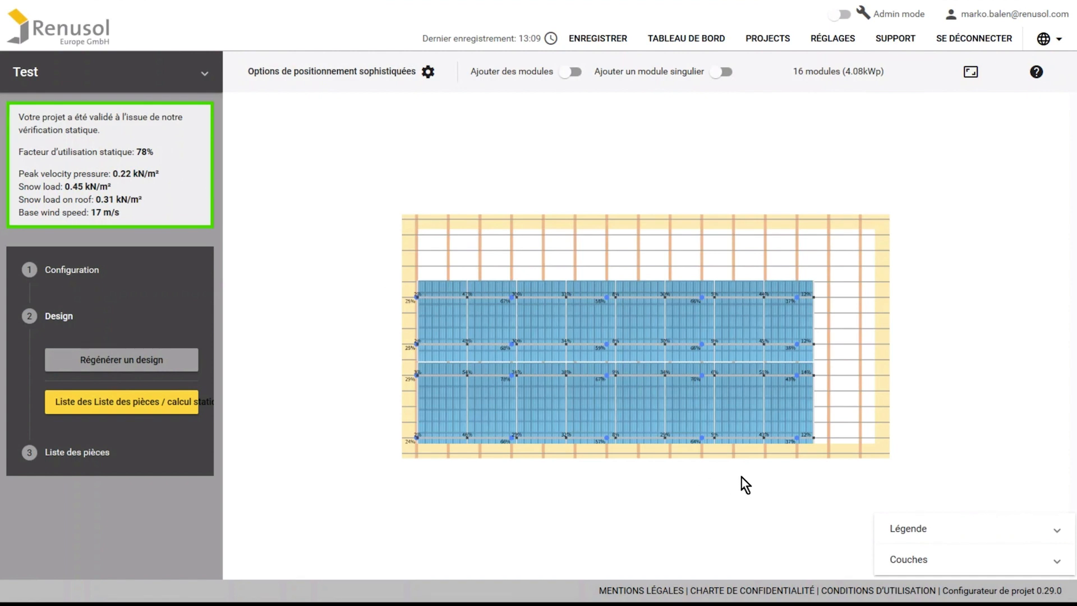
Step: Expand the legend and the layer list, and hide the Matériel de fixation layer
click(925, 533)
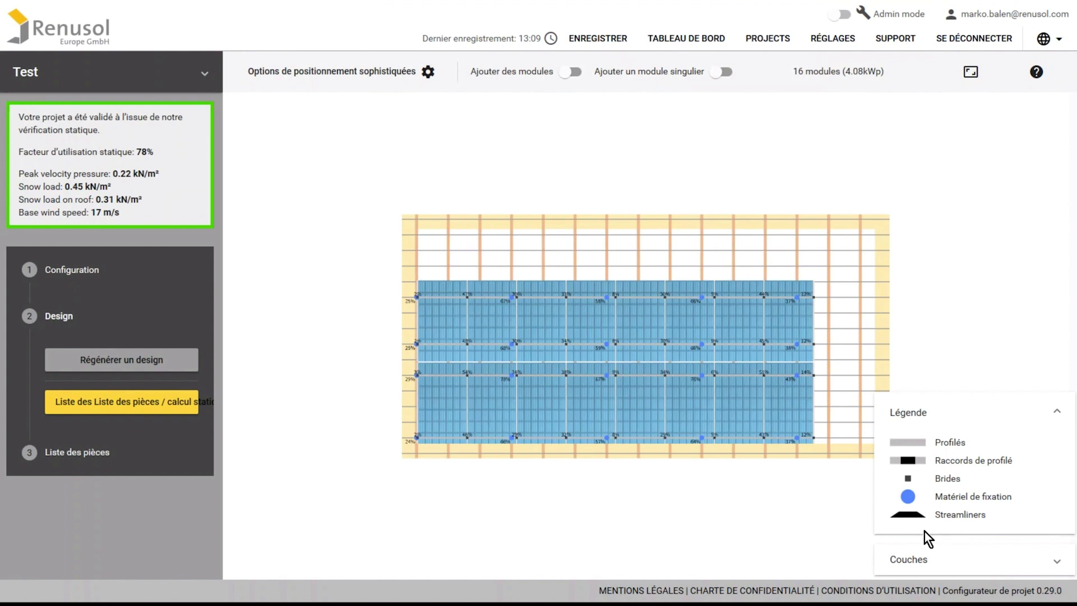
click(923, 560)
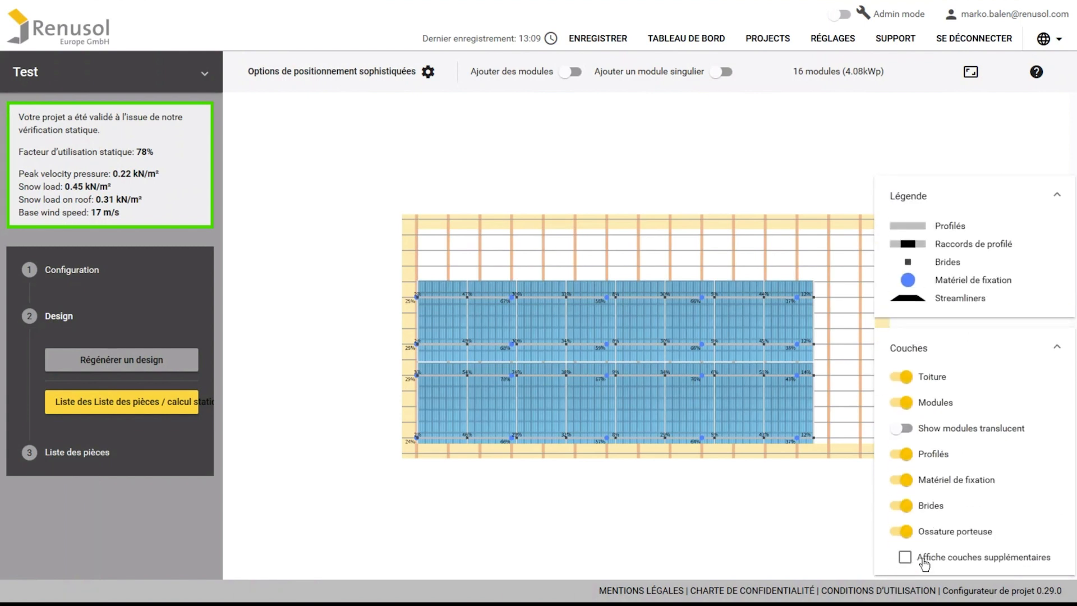
click(907, 480)
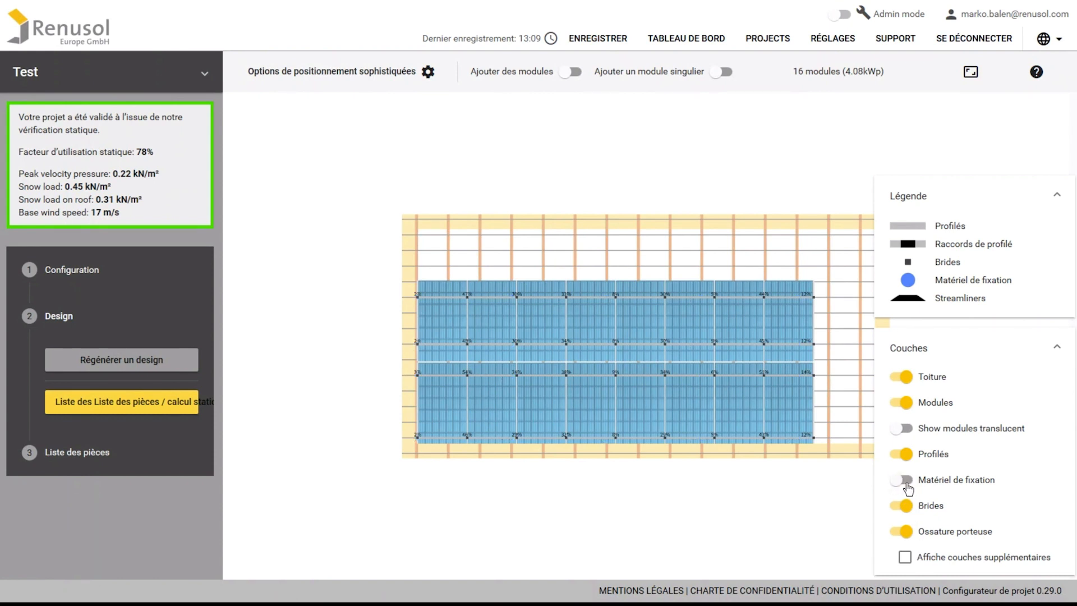
Step: Open the parts list and set the quantity of recommended part R900035, Lanière assemblée pour bord de cadre, to 10
click(79, 452)
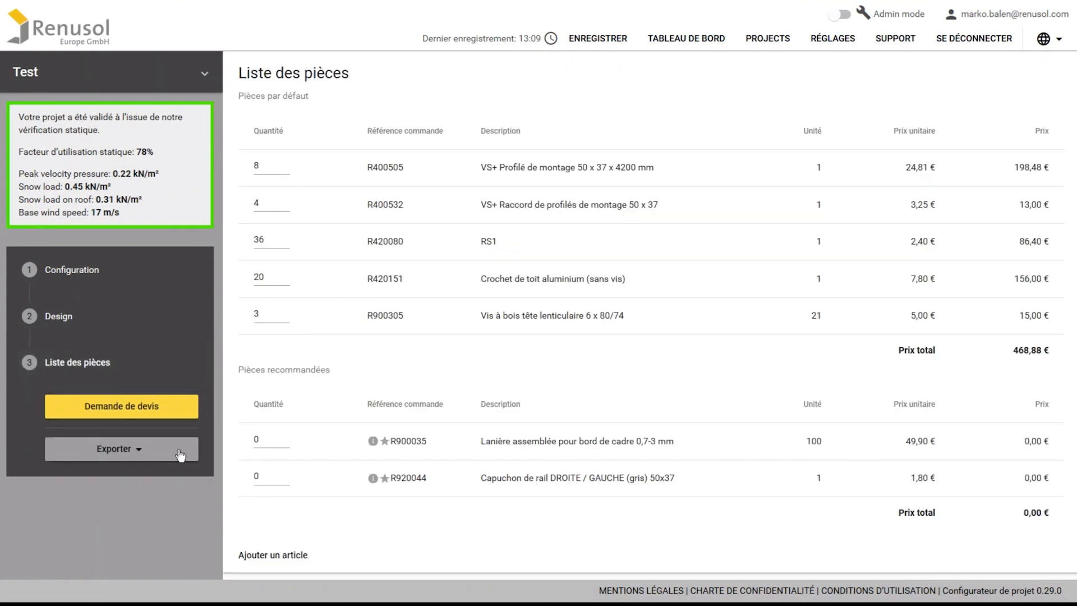
click(259, 441)
key(BackSpace)
text(10)
Step: Export the project report as PDF and review its site, environment, assembly plan, bill of material and statics analysis sections
click(153, 455)
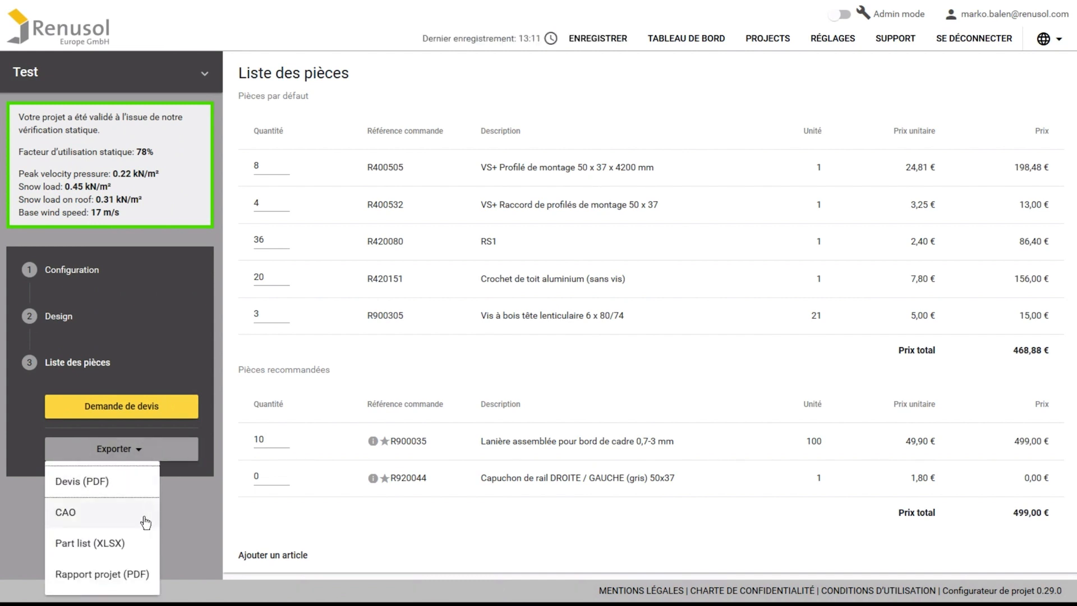
click(140, 576)
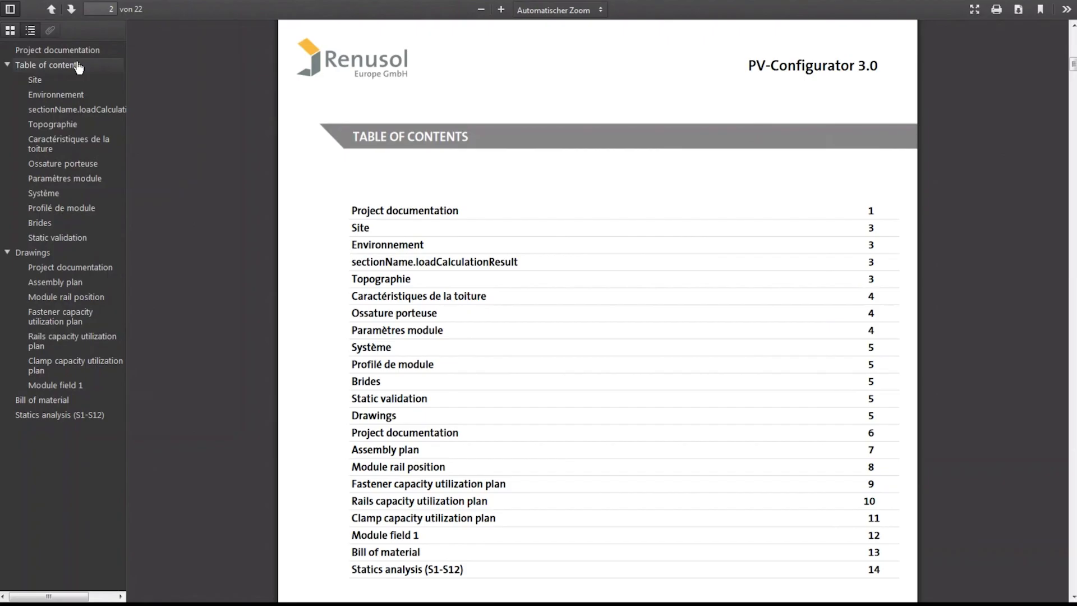
click(68, 84)
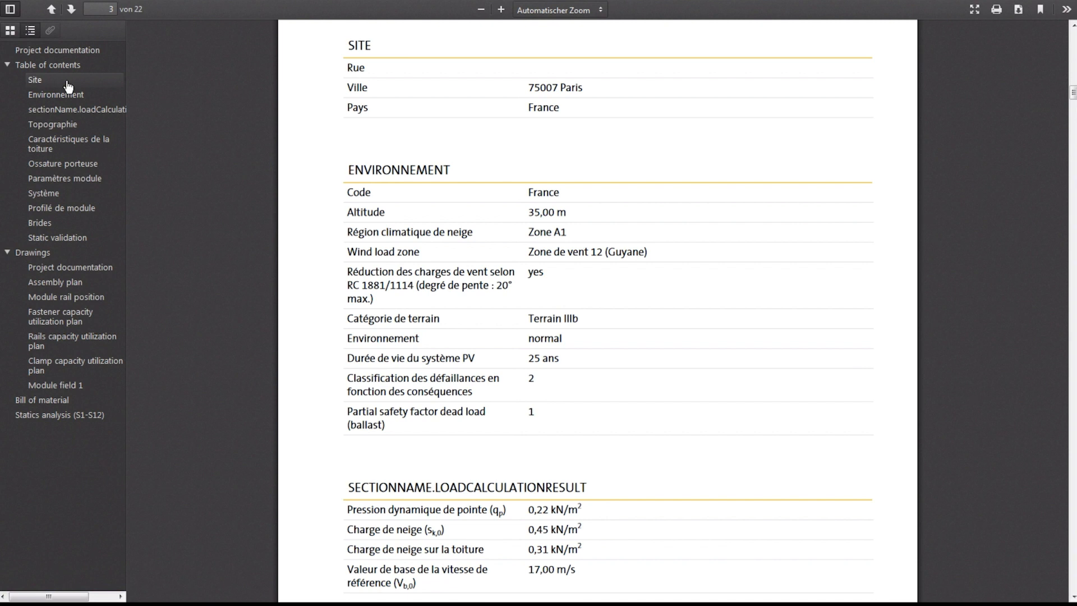
click(68, 96)
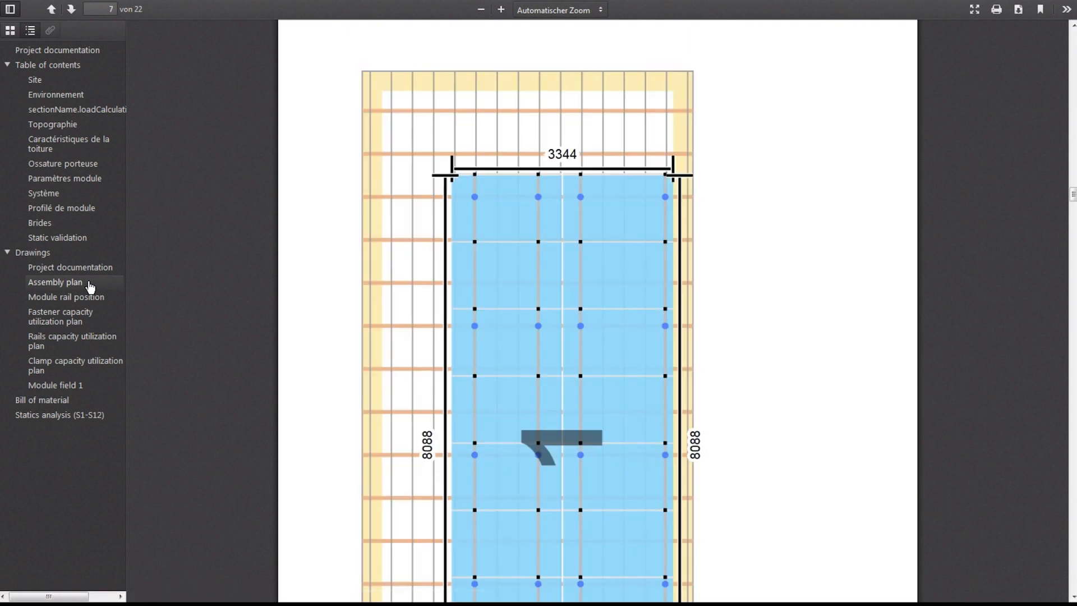
click(70, 401)
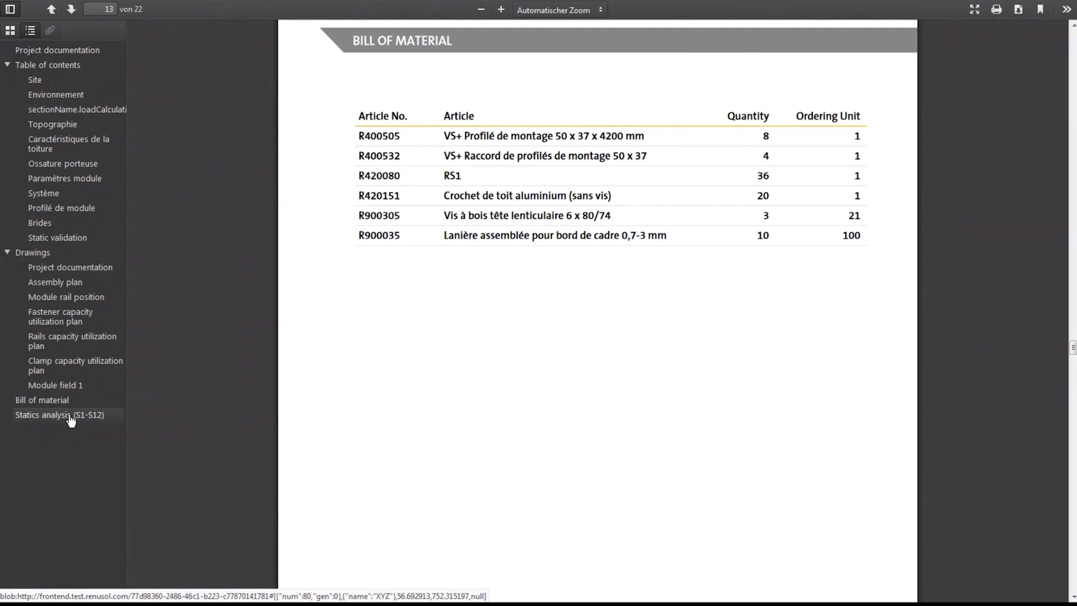
click(70, 416)
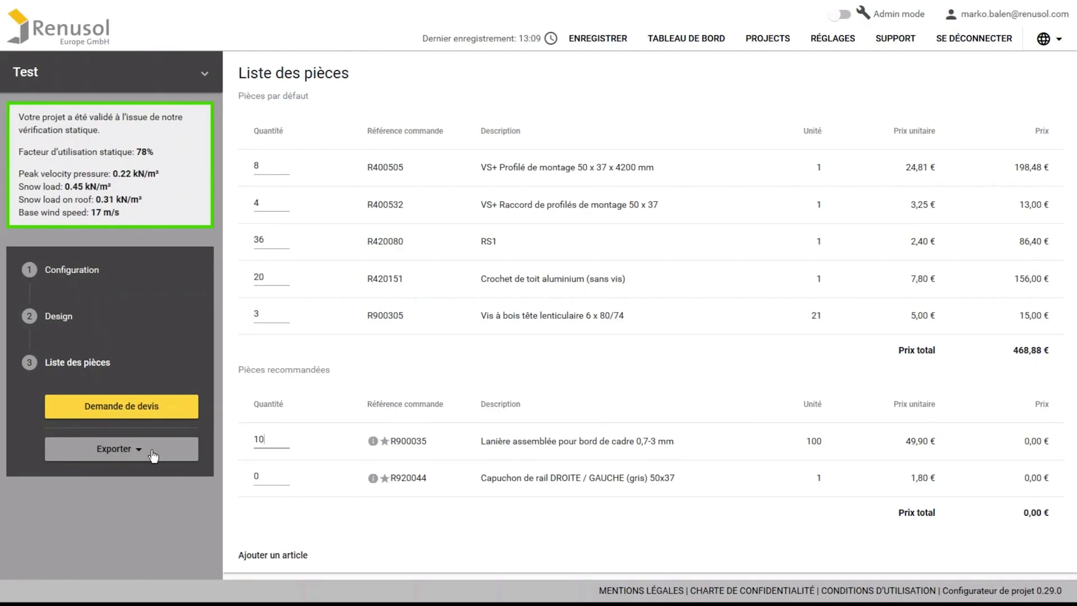
Step: Show the available export formats for the project's parts list
click(151, 449)
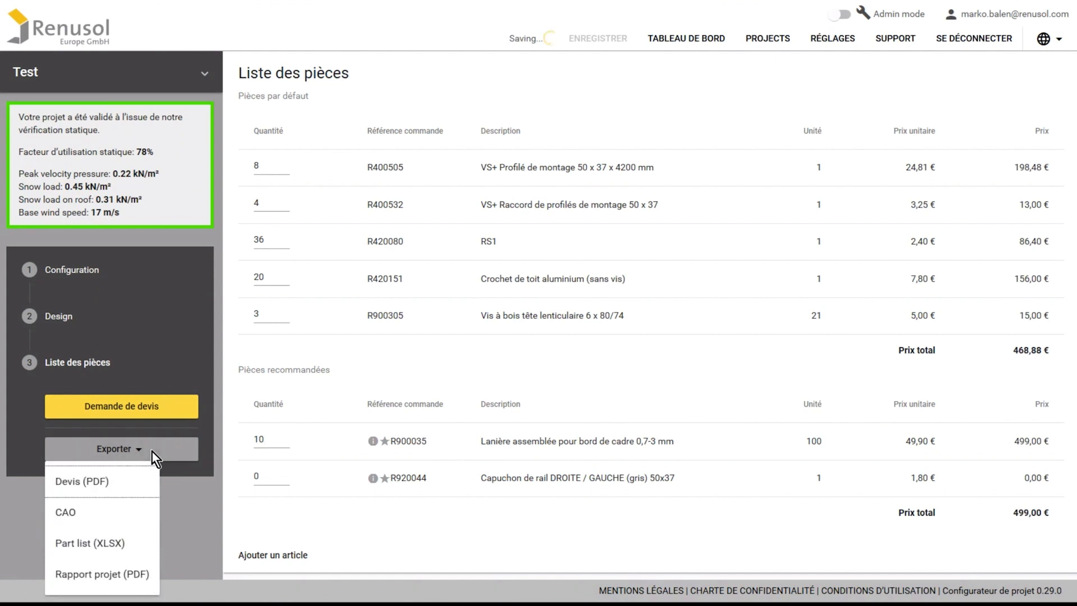